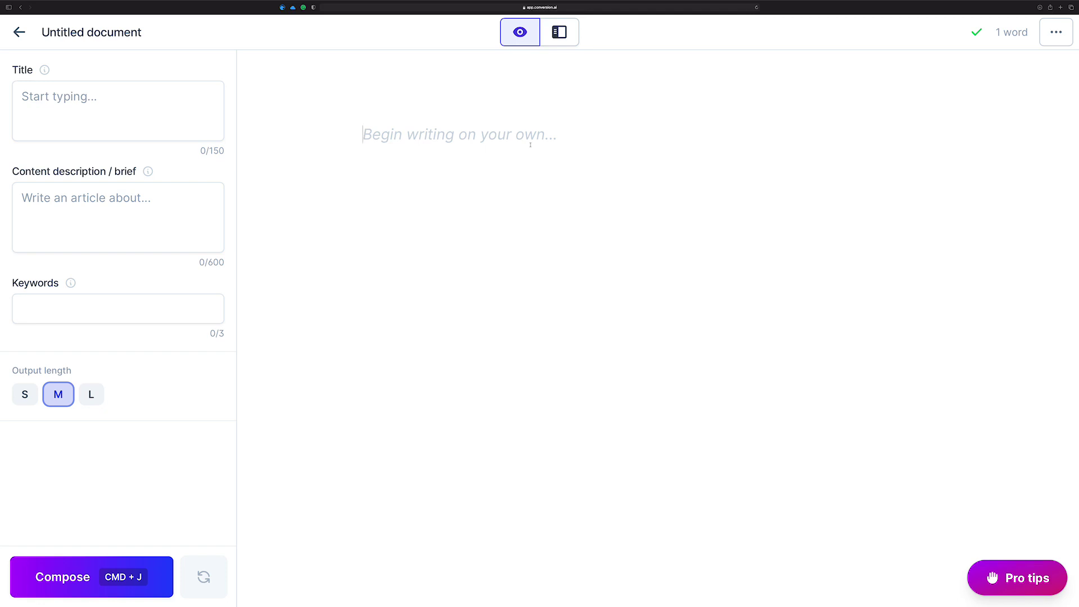
- Generate blog topics in the empty document from the command "Give me some topic ideas"
click(520, 134)
key(F5)
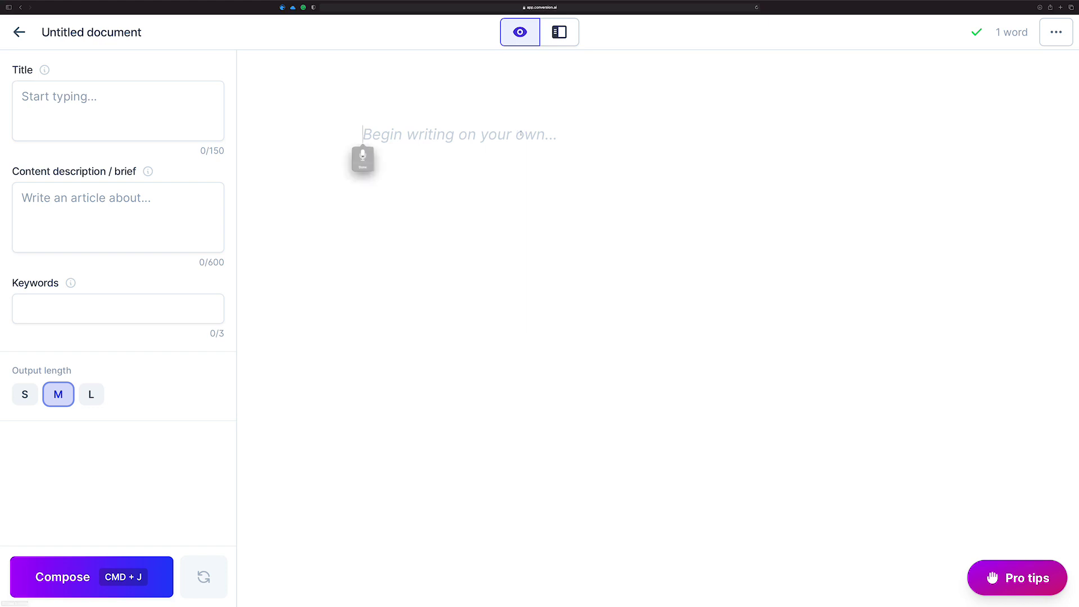
text(Give me some topic ideas)
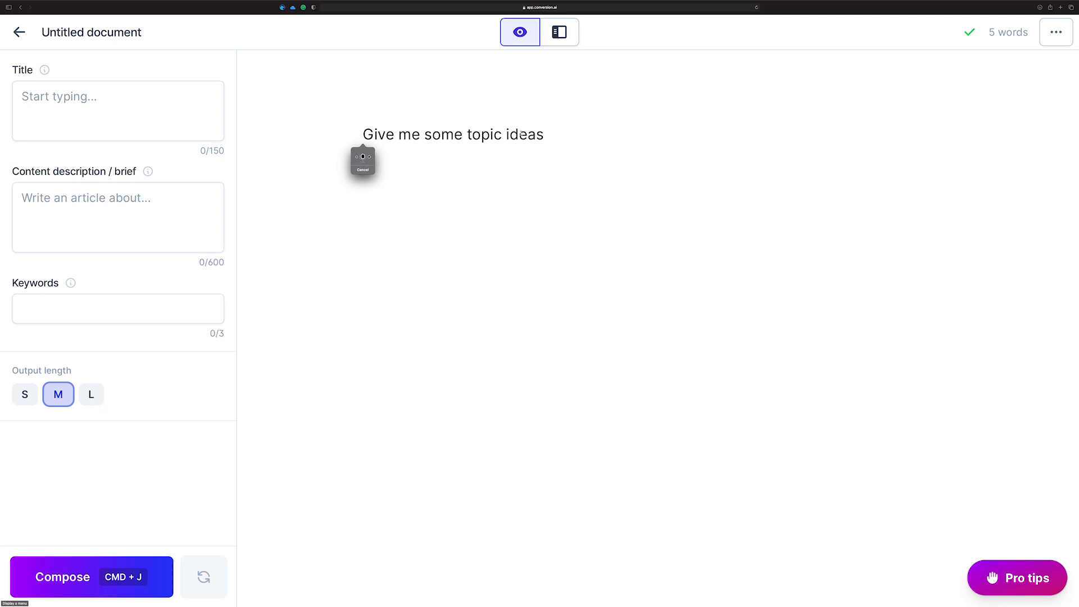
key(F5)
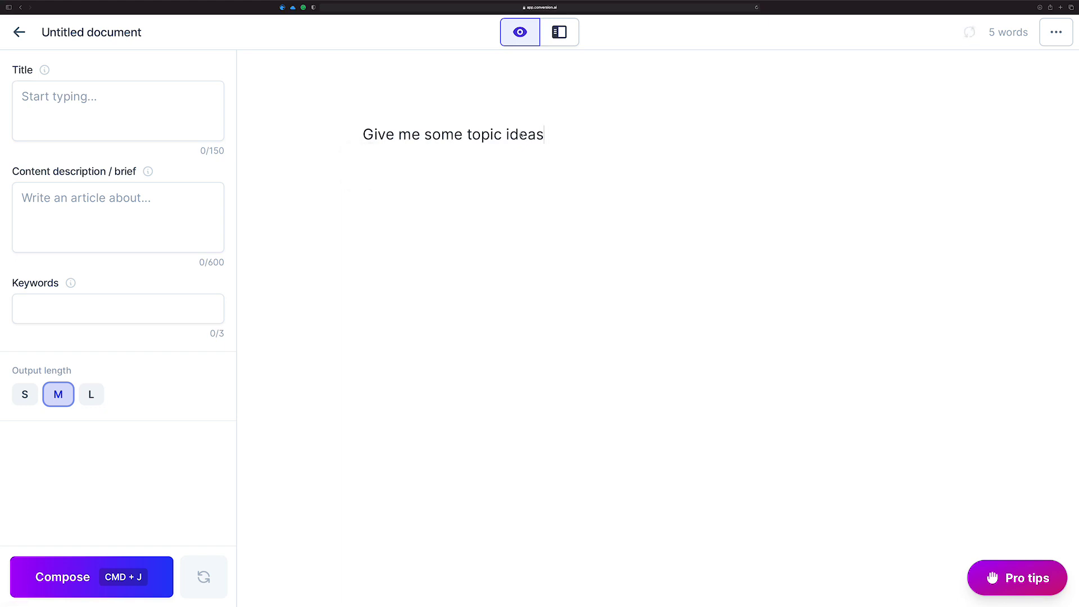
key(super+j)
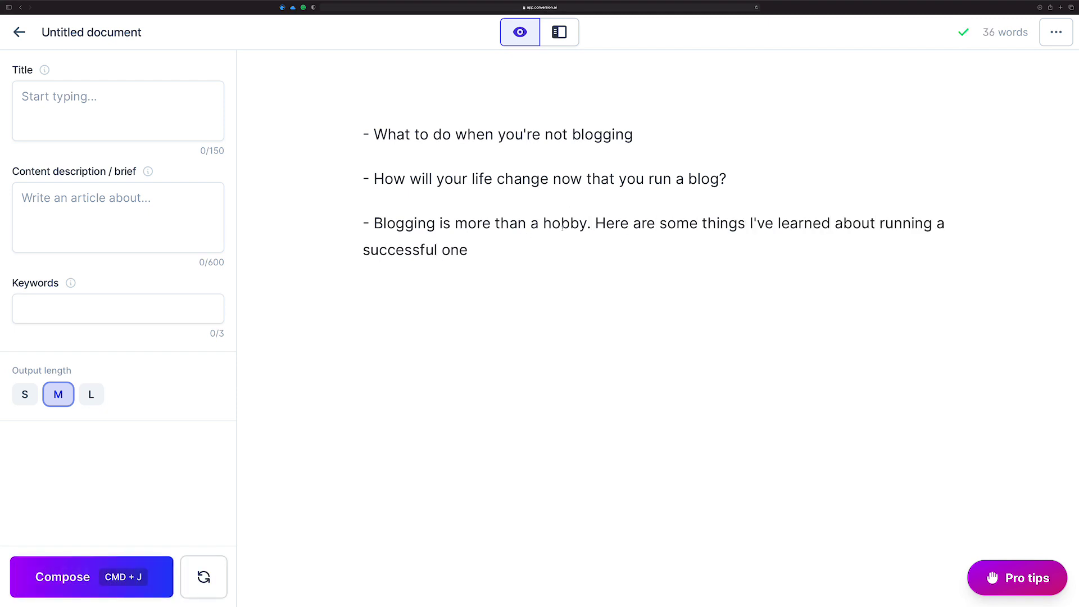
- Replace the whole document text with the phrase "Blogging is more than a hobby." from the third topic idea
drag(468, 223, 374, 224)
key(super+c)
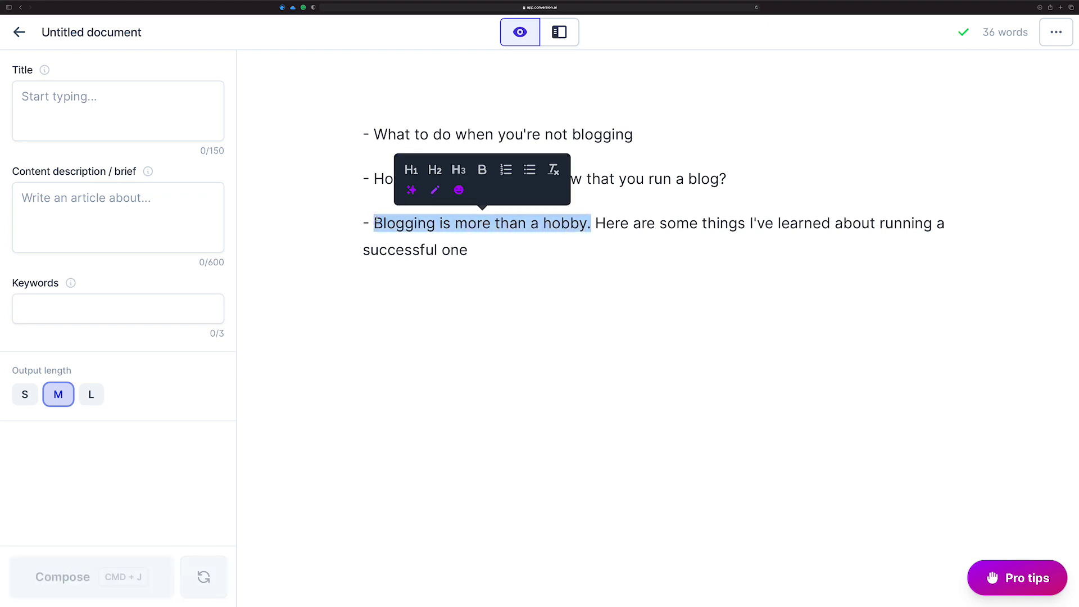
click(536, 255)
key(super+a)
key(super+v)
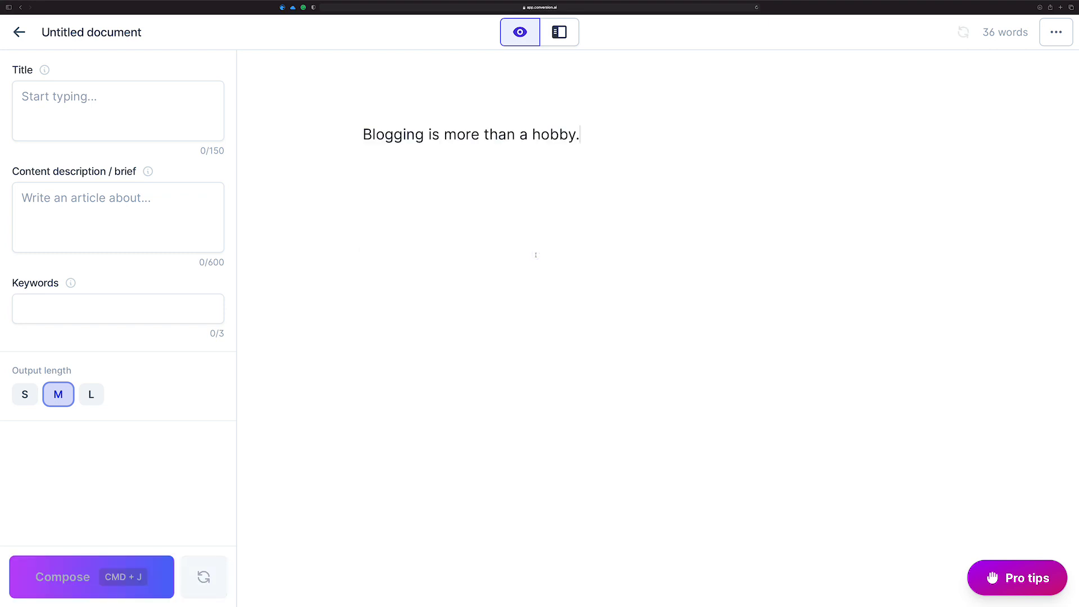
- Add "Create a content brief for the above" on a new line below the topic and run it as a command
key(Return)
key(fn)
key(fn)
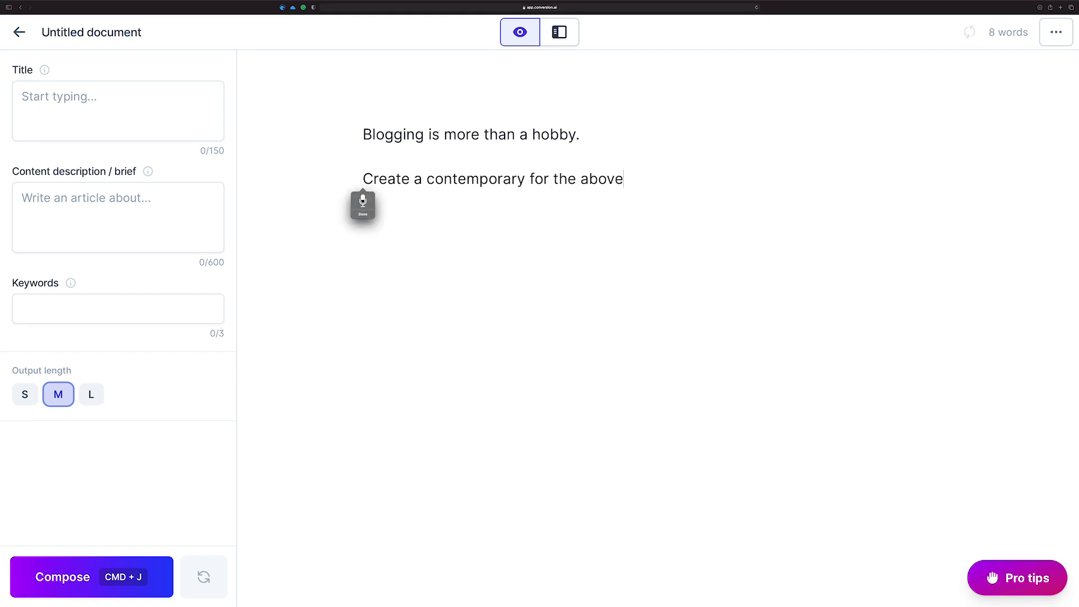
double_click(477, 178)
text(c)
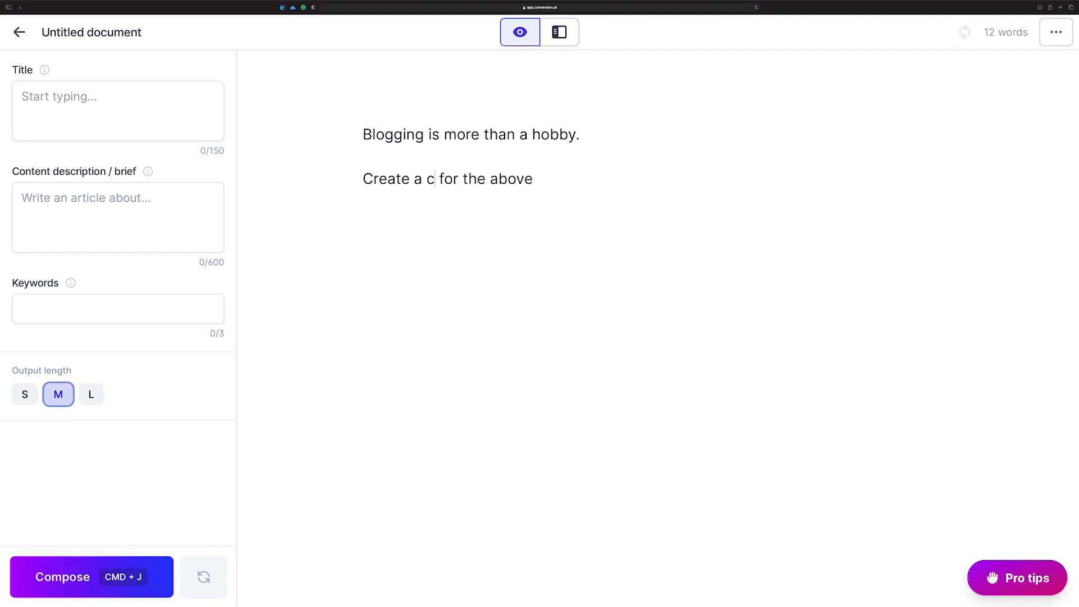
text(ontent brief)
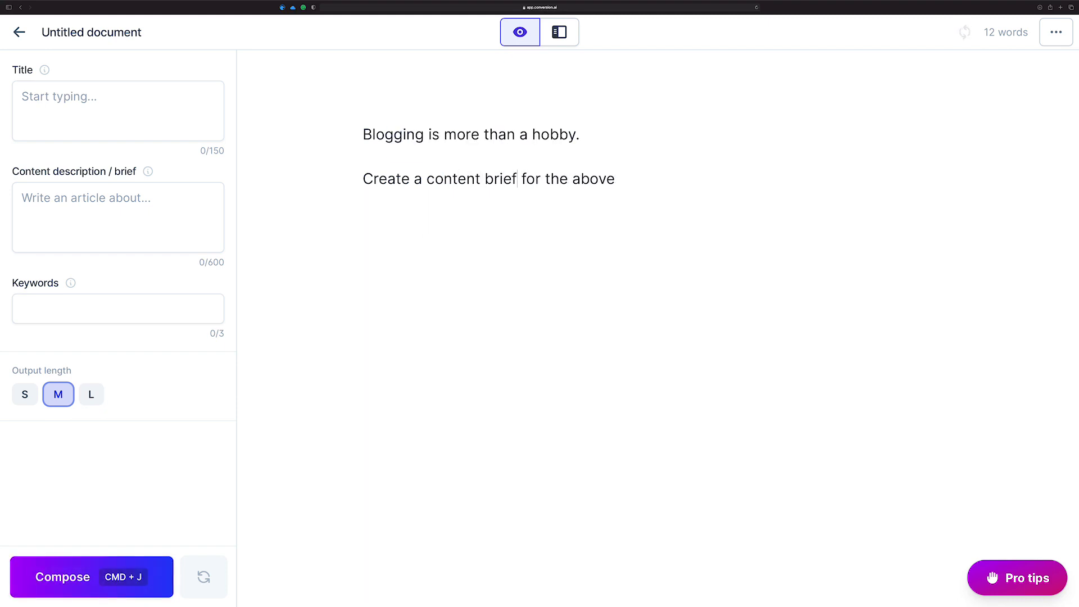
key(super+Return)
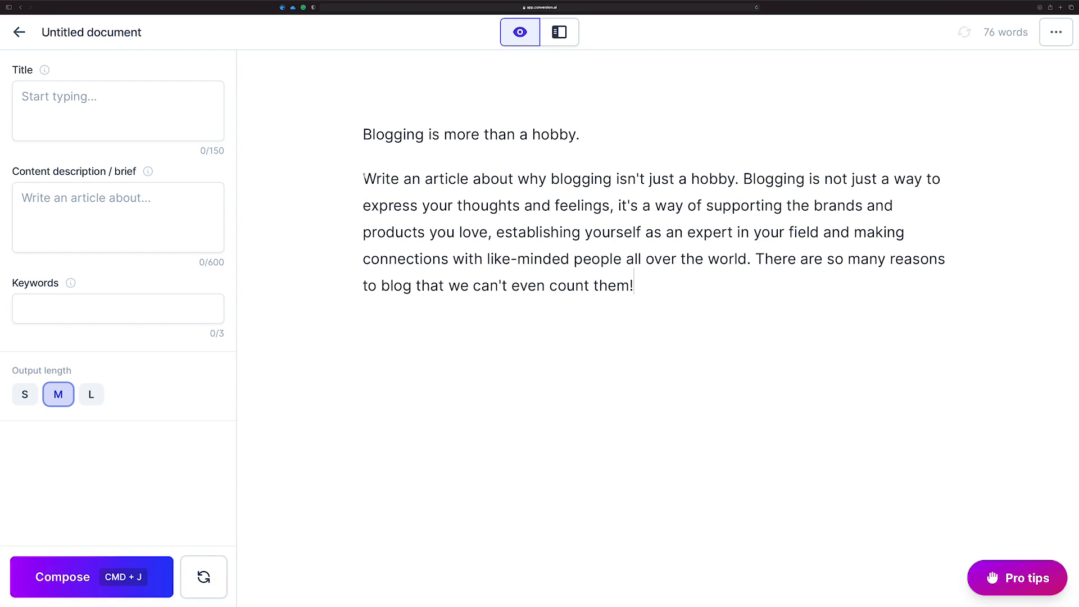
- Move the generated brief paragraph out of the document into the content description / brief
drag(363, 179, 665, 289)
key(super+x)
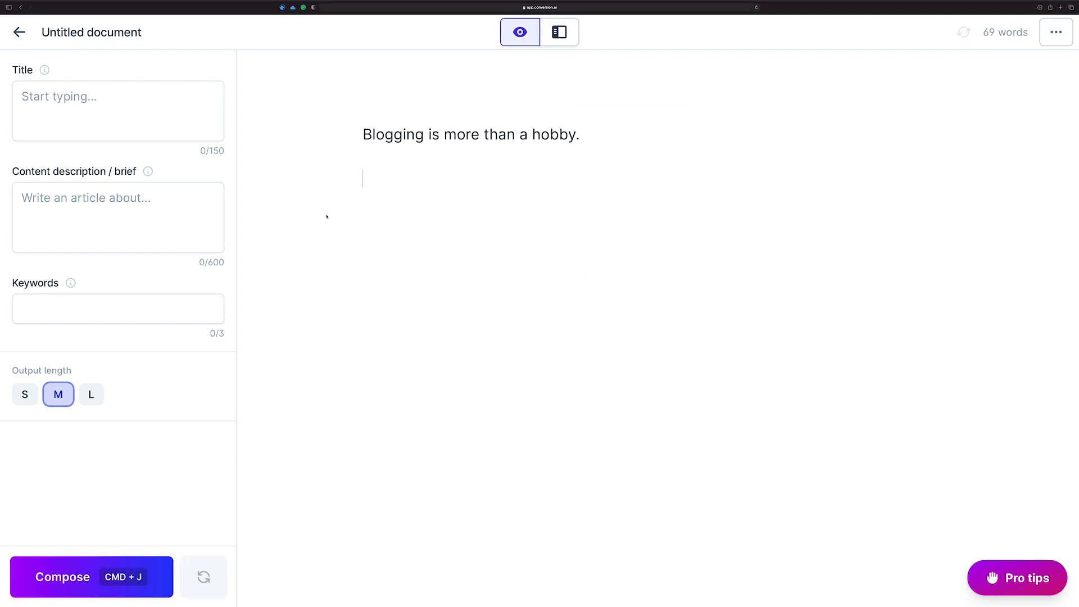
click(145, 201)
key(super+v)
- Move the line "Blogging is more than a hobby." out of the document into the title
drag(582, 135, 313, 133)
key(super+x)
click(101, 112)
key(super+v)
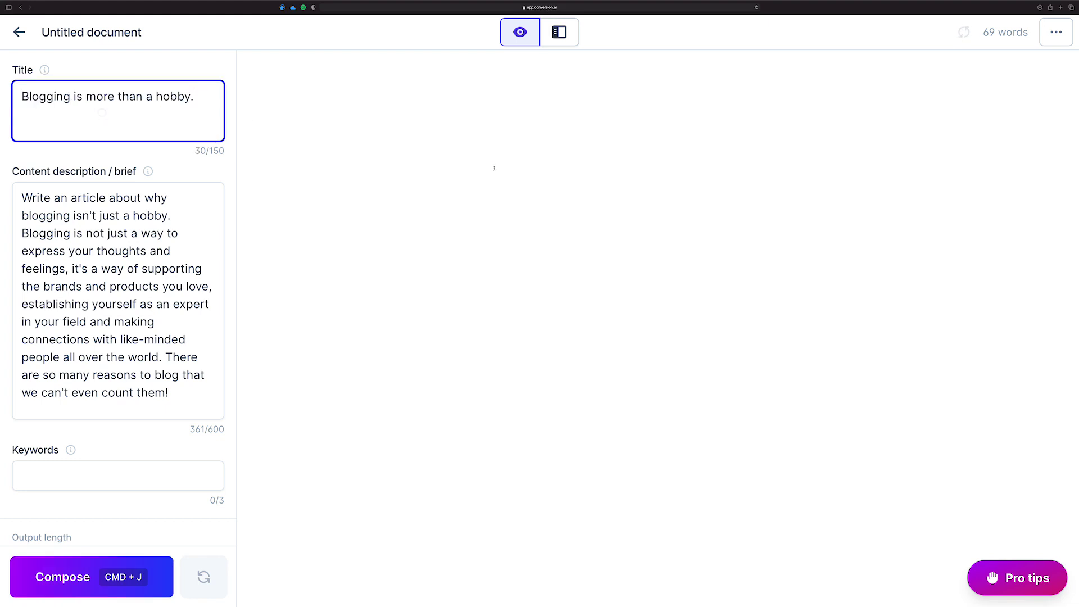
- Compose article text from the title and brief, and remove the blank lines between its paragraphs
click(494, 167)
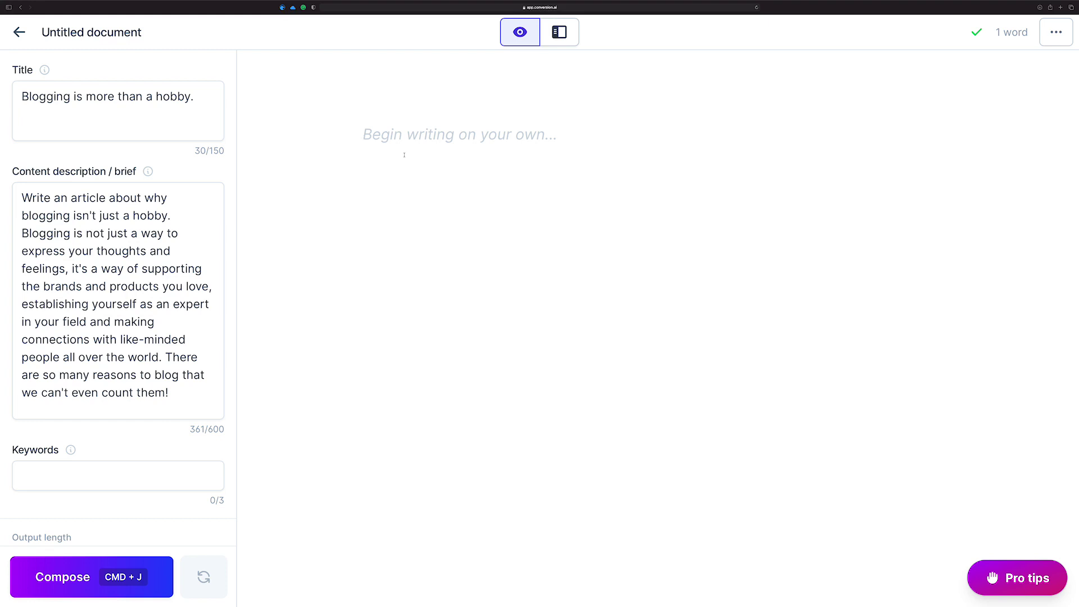
key(super+j)
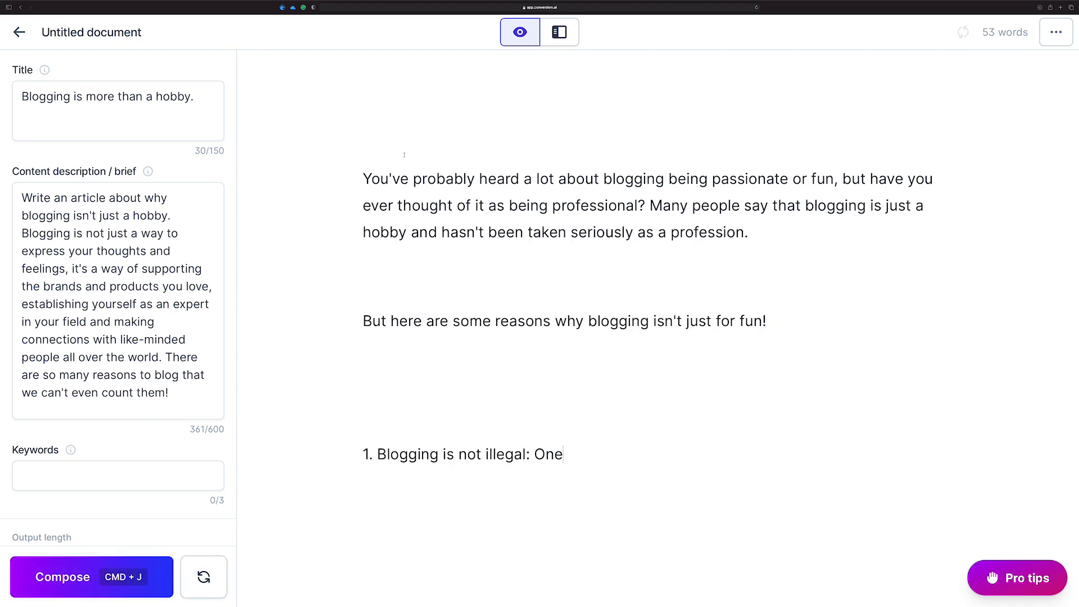
click(474, 370)
key(BackSpace)
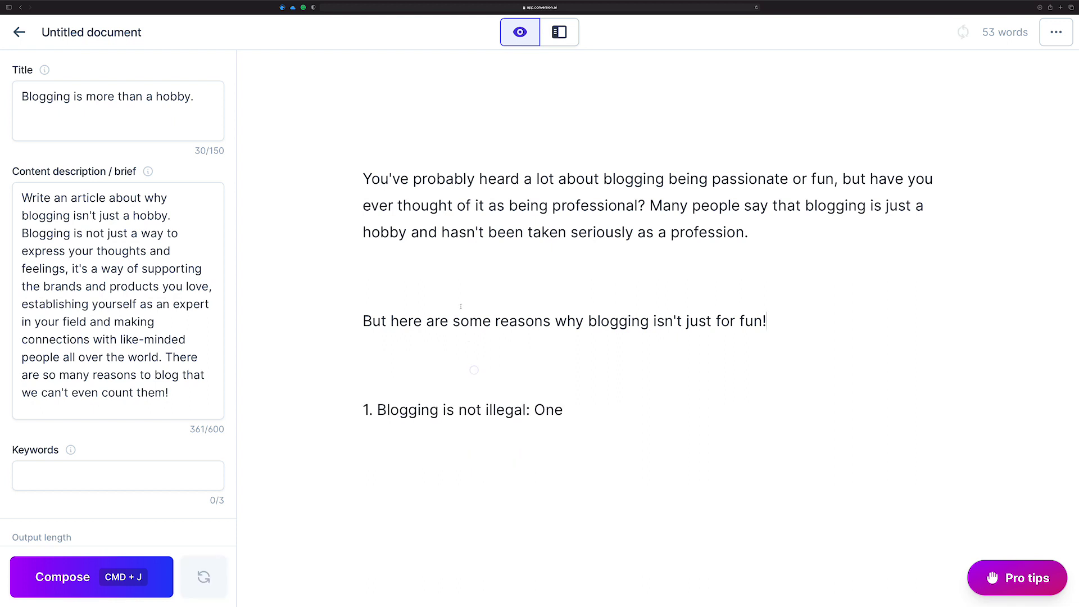
click(438, 268)
key(BackSpace)
click(424, 157)
key(BackSpace)
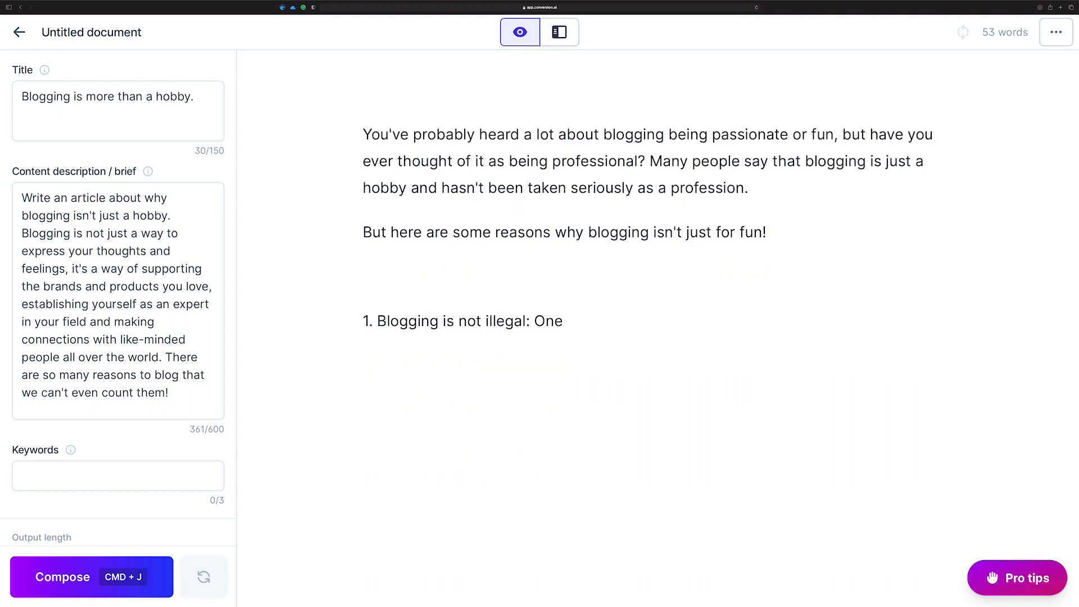
click(441, 256)
key(BackSpace)
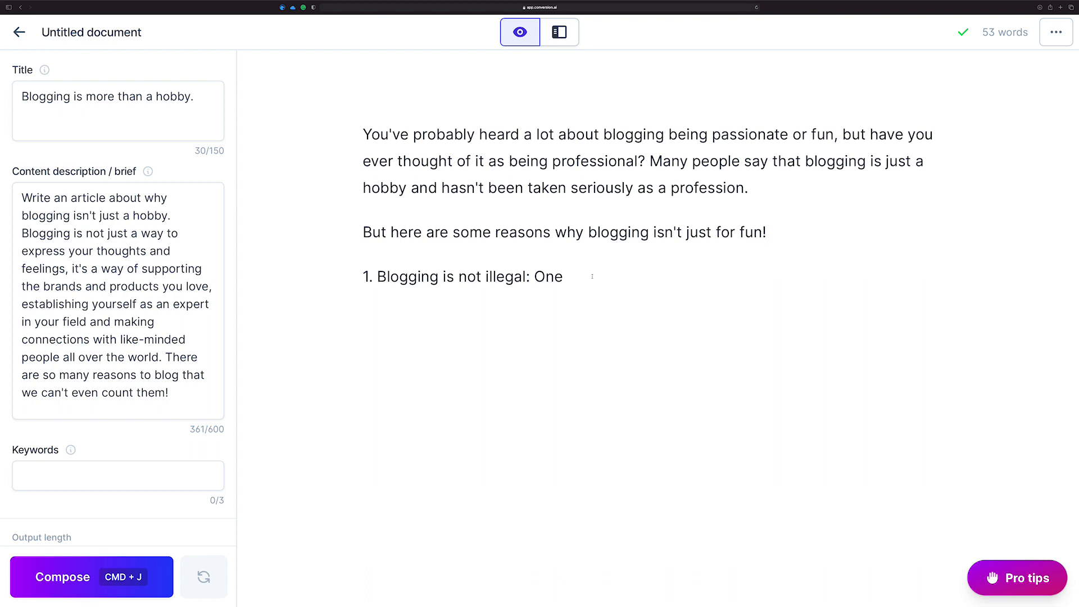
- Delete all of the composed article text from the document
drag(623, 278, 362, 134)
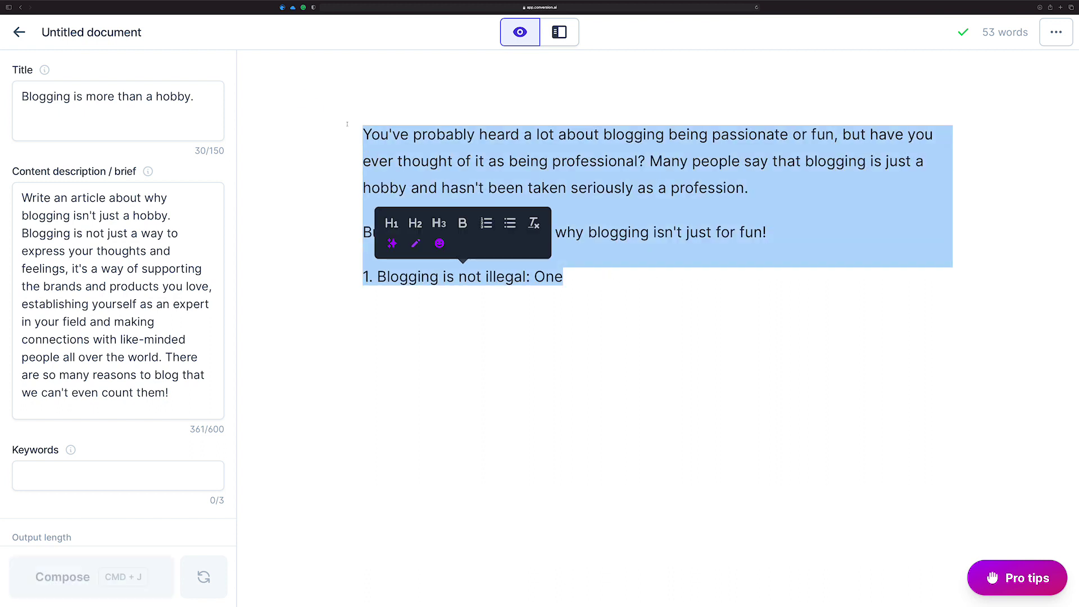
key(BackSpace)
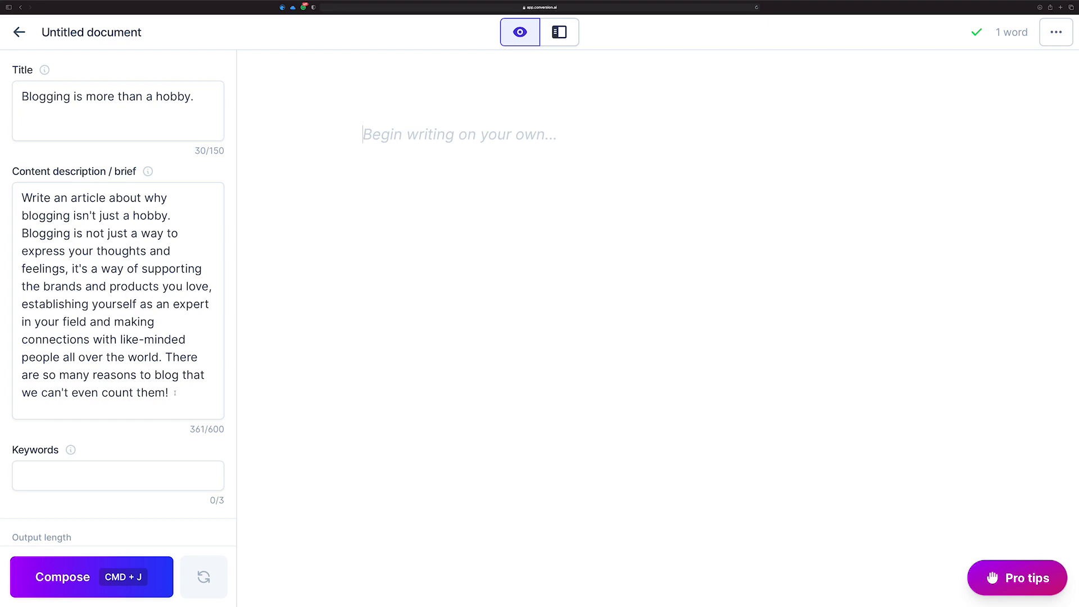
drag(175, 393, 23, 195)
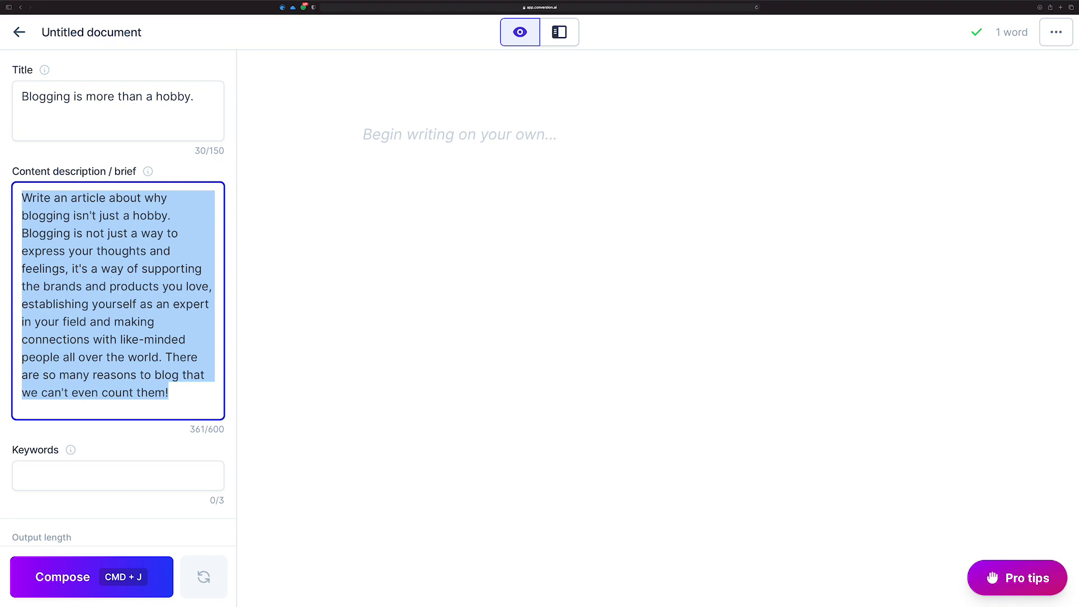
click(323, 296)
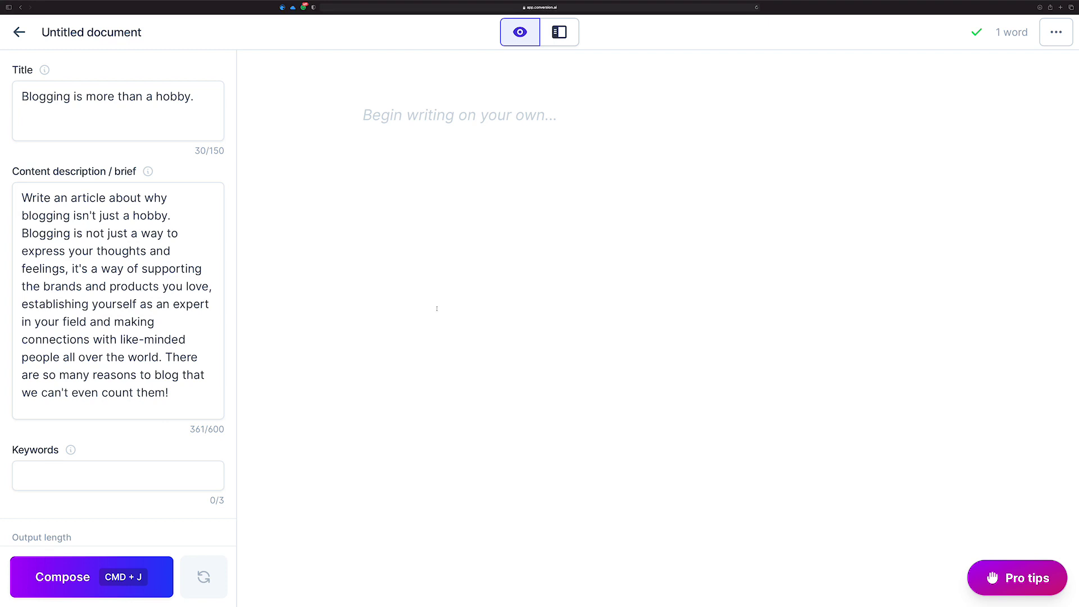
click(398, 107)
drag(131, 214, 168, 215)
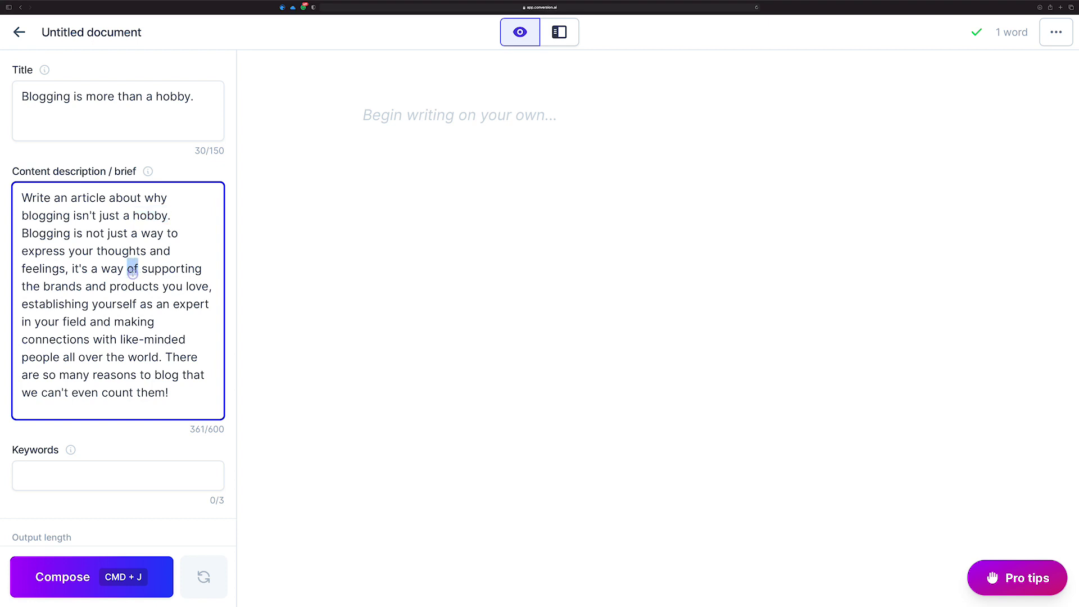
triple_click(132, 271)
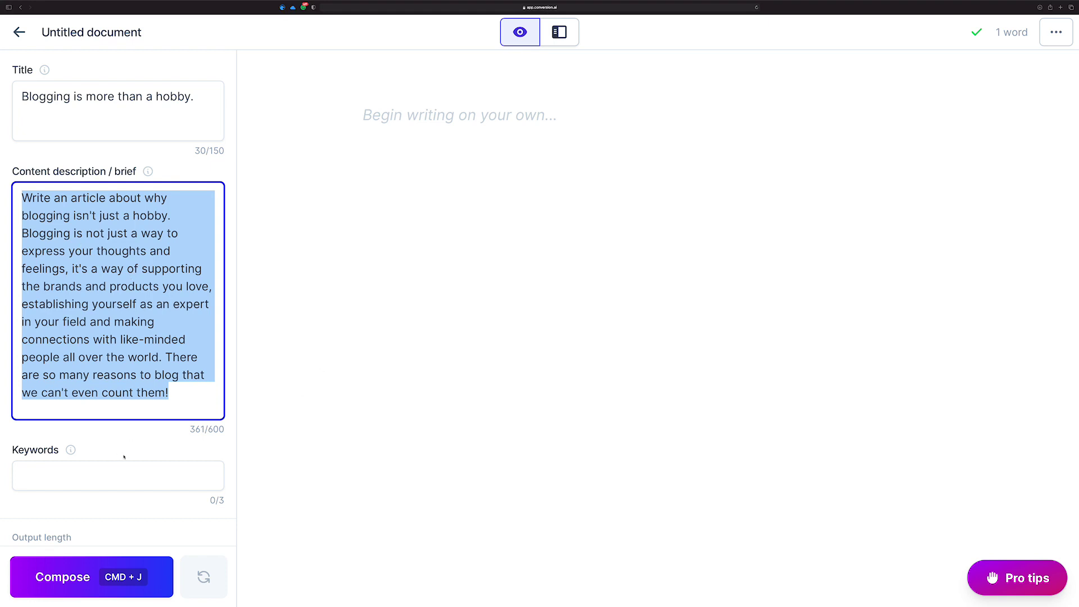
- Try generating an introduction in the empty document from the command "write an intro for the above"
click(414, 371)
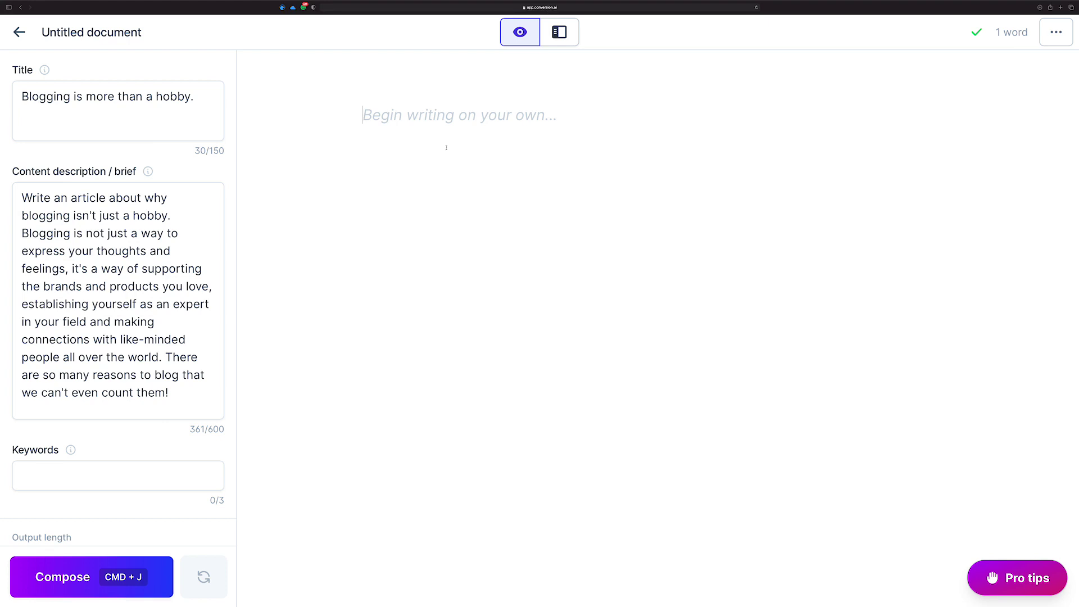
text(write an in)
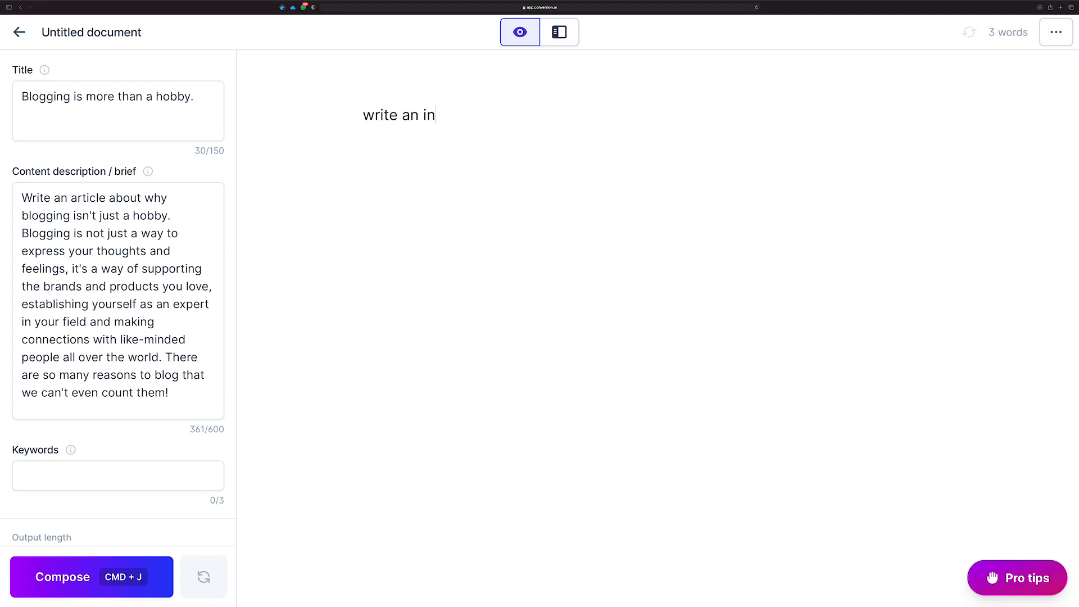
text(tro for the above)
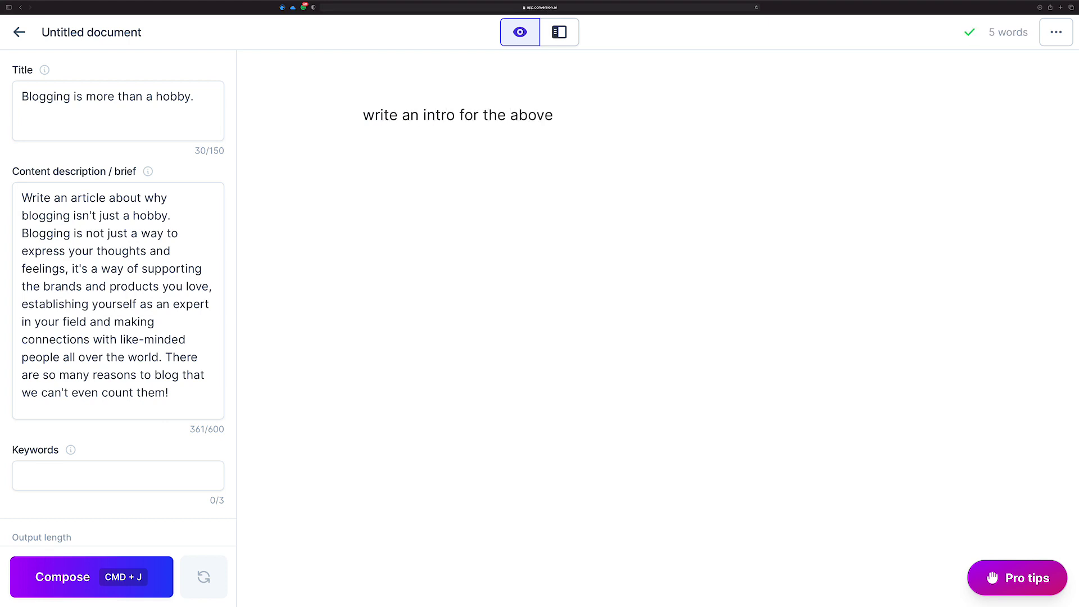
scroll(468, 96, up, 1)
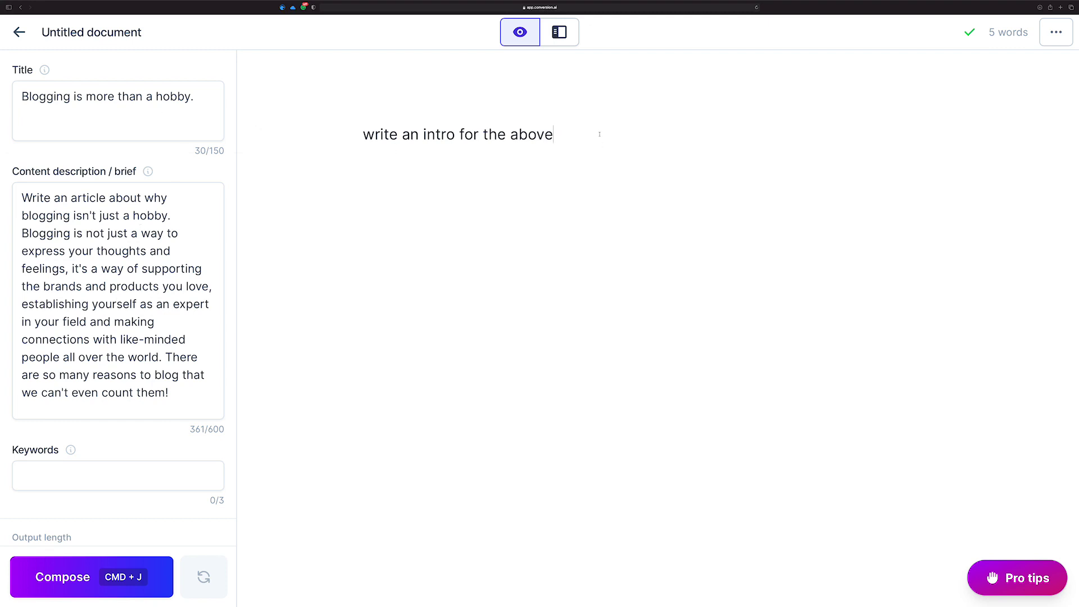
key(super+j)
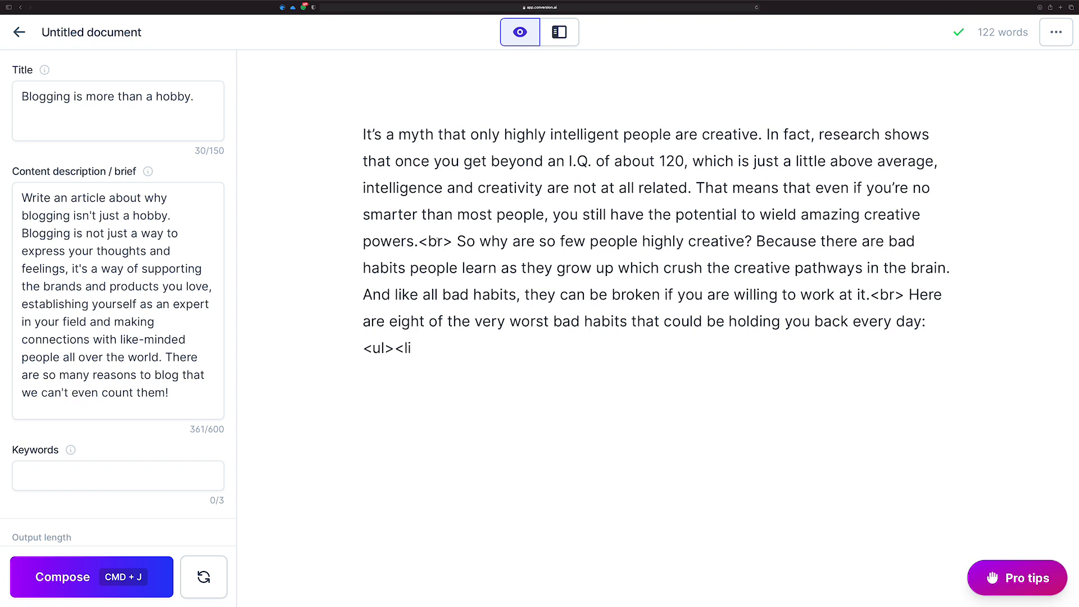
double_click(439, 240)
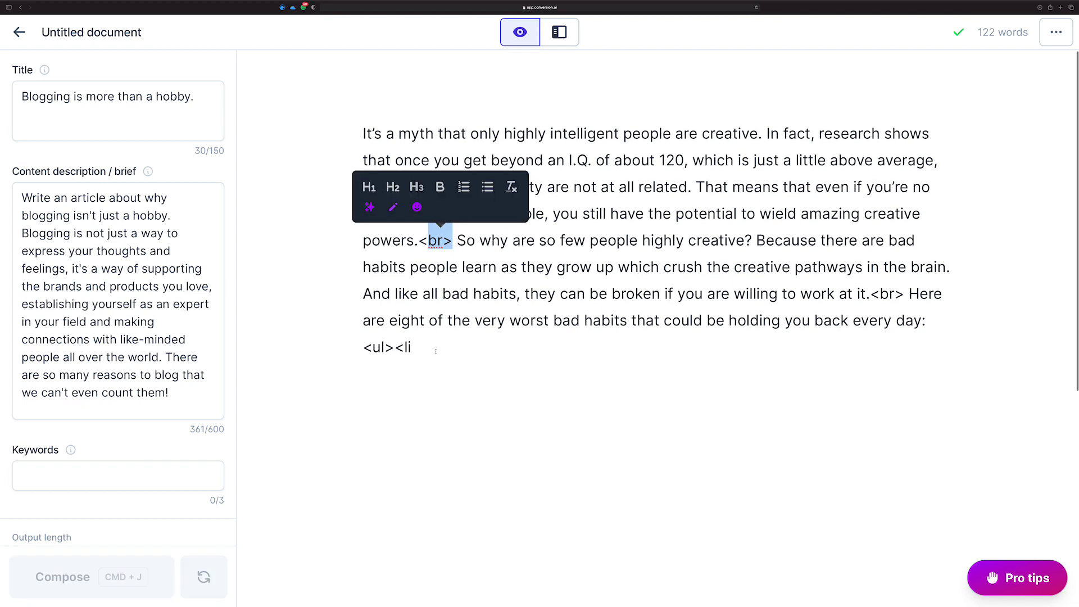
click(455, 237)
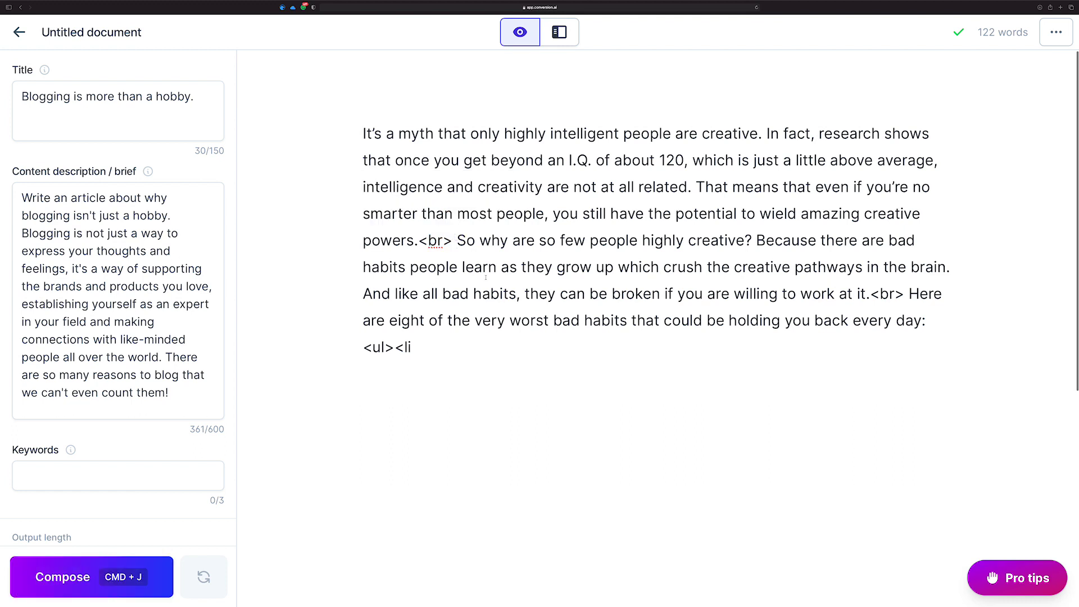
- Replace the whole document text with a copy of the content description / brief
triple_click(120, 304)
key(super+c)
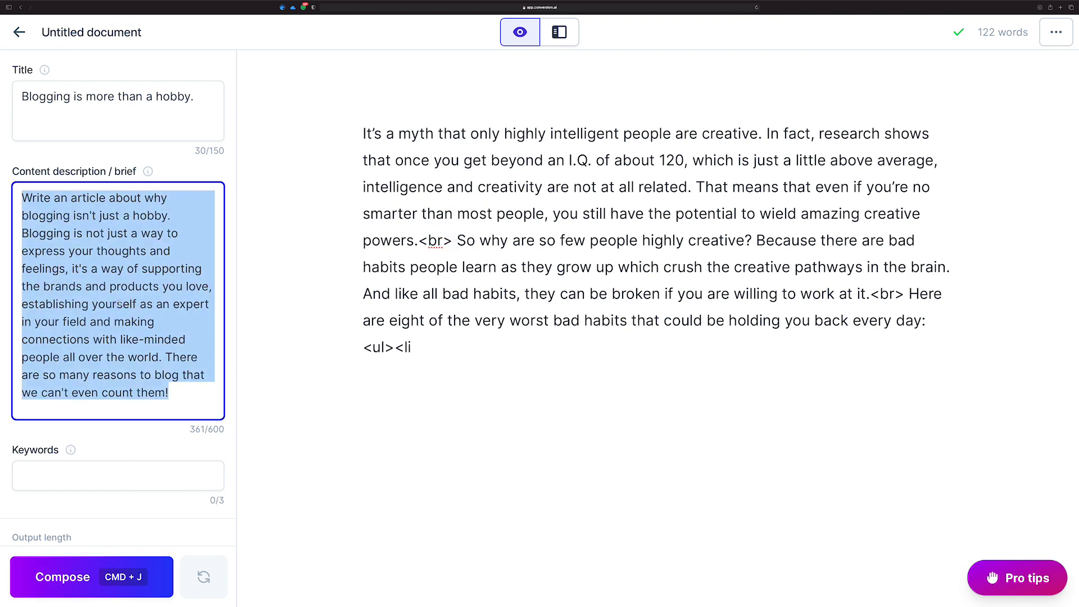
double_click(414, 178)
key(super+a)
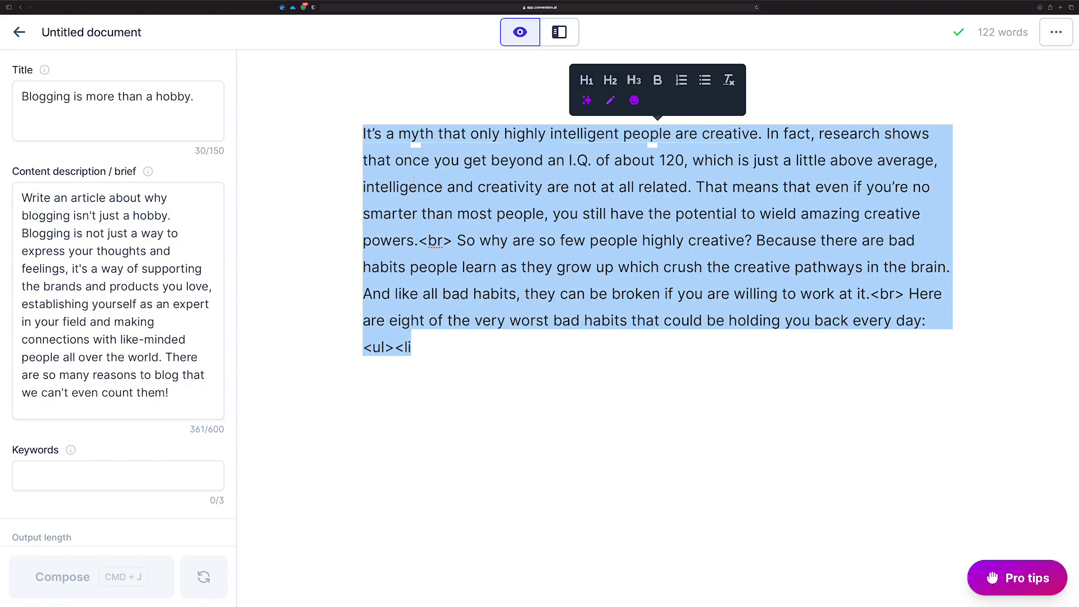
key(super+v)
- Generate an introduction below the brief copy from the command "Write an intro for the above"
key(Return)
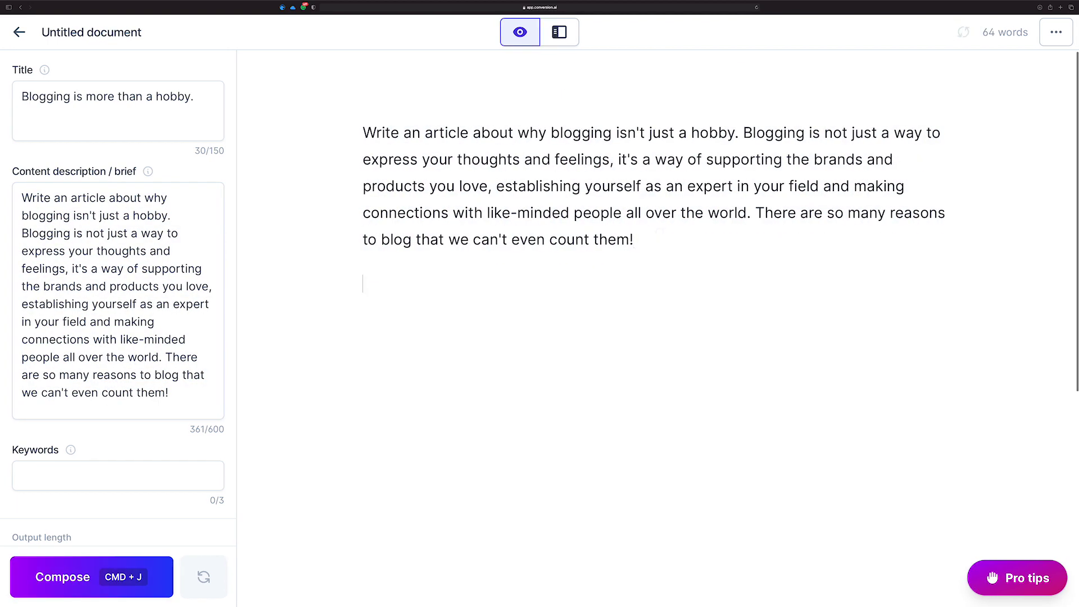
key(ctrl)
key(ctrl)
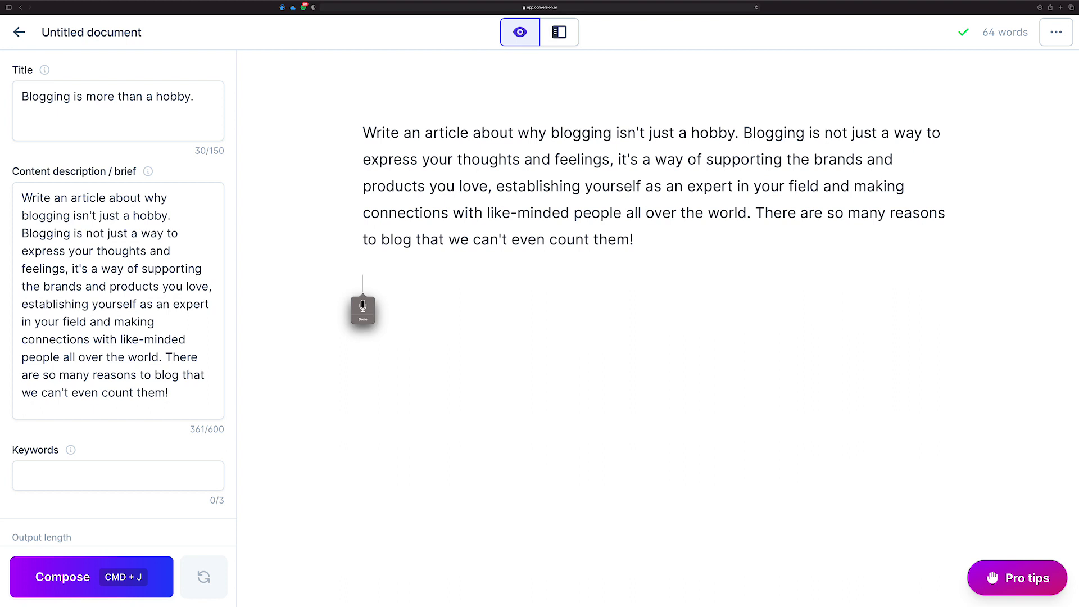
text(Write an intro for the above)
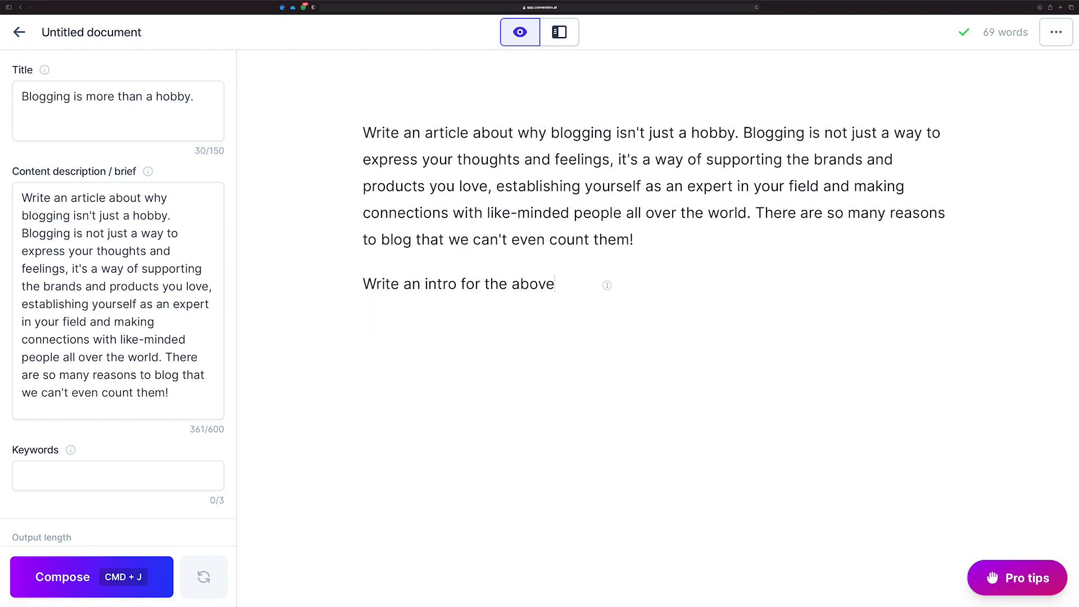
key(super+j)
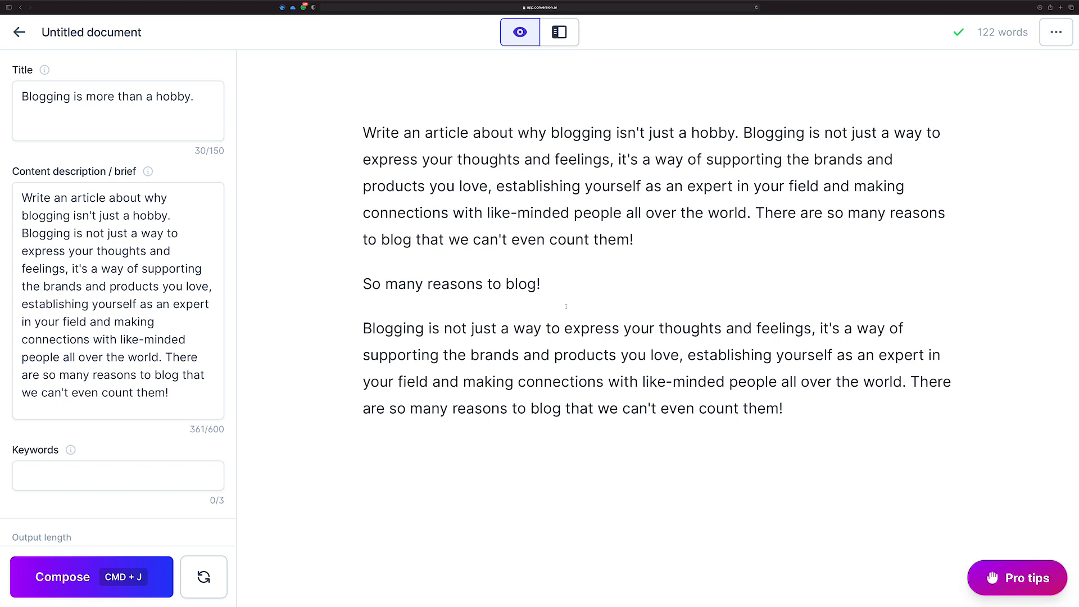
- Compare the generated "So many reasons to blog!" line and its paragraph with the brief copy above them
drag(558, 282, 364, 284)
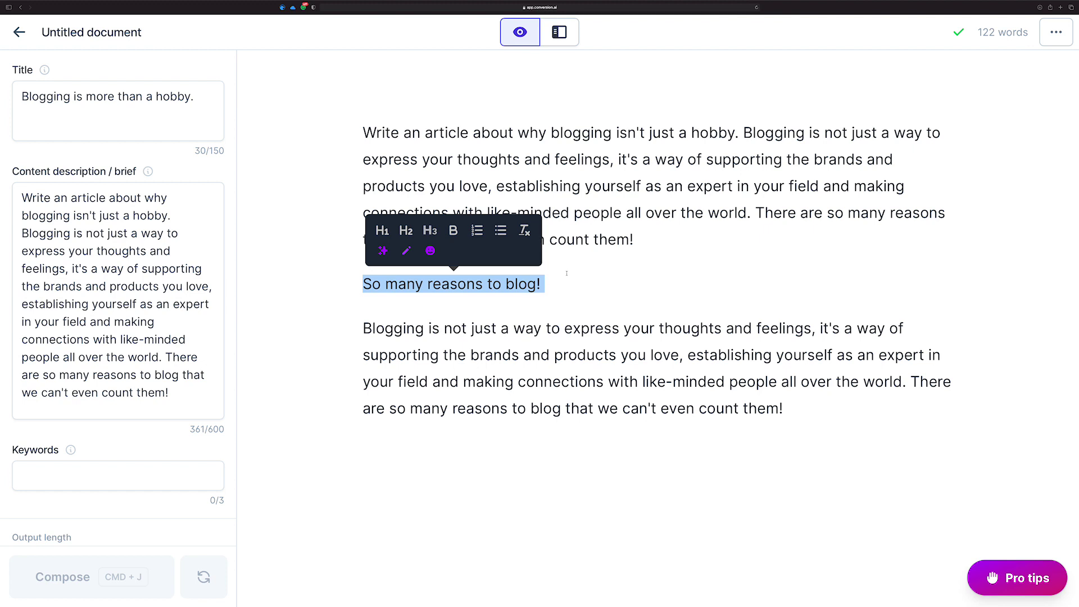
click(573, 277)
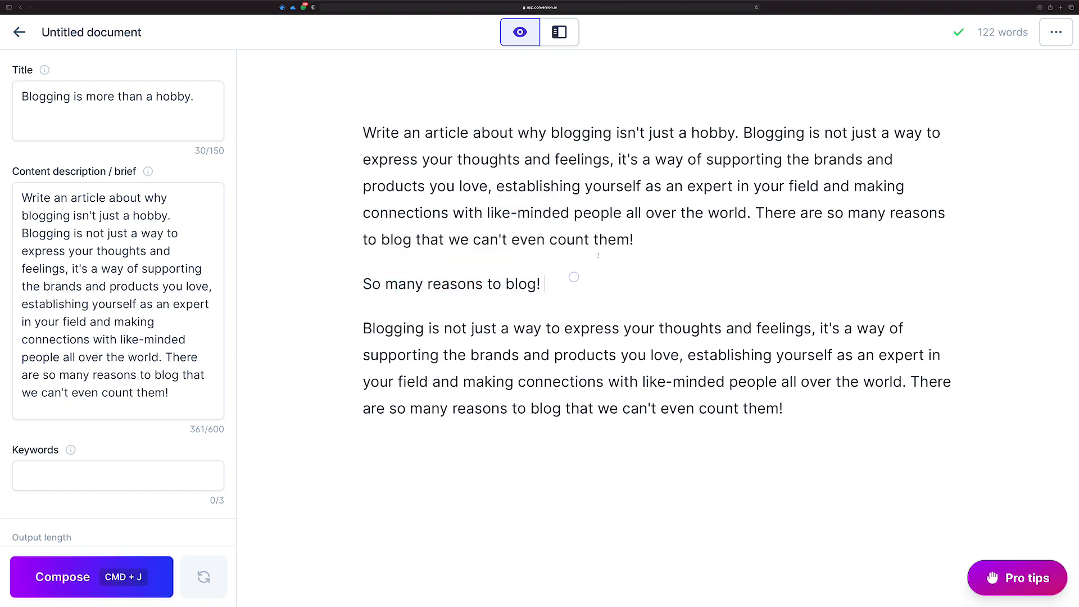
drag(633, 239, 315, 73)
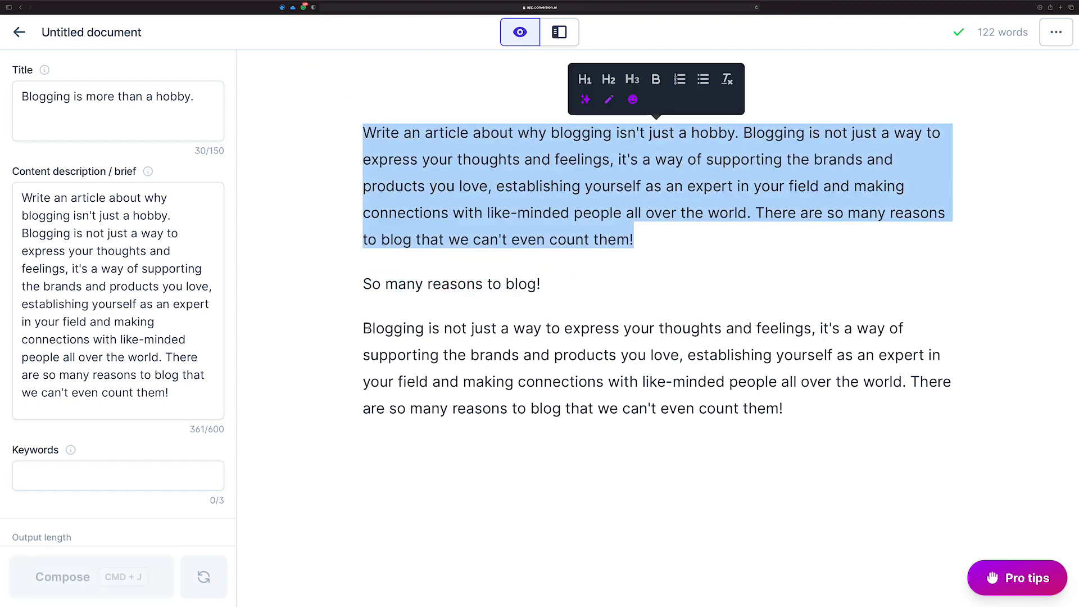
drag(372, 329, 821, 421)
click(559, 275)
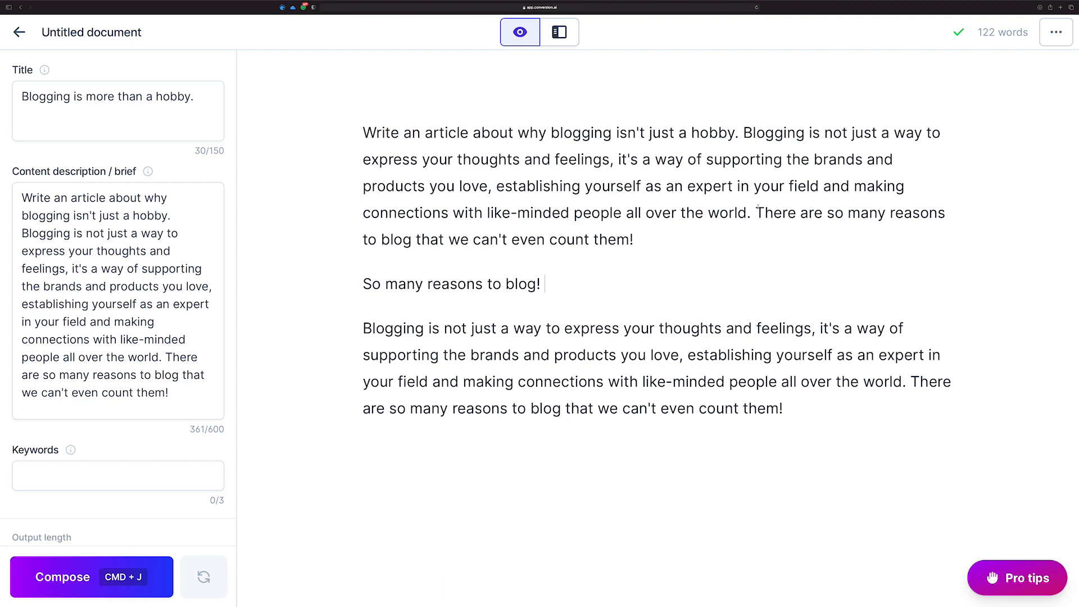
- Try rephrasing the first paragraph's last sentence, "There are so many reasons to blog that we can't even count them!", and dismiss the suggestion
drag(756, 212, 723, 260)
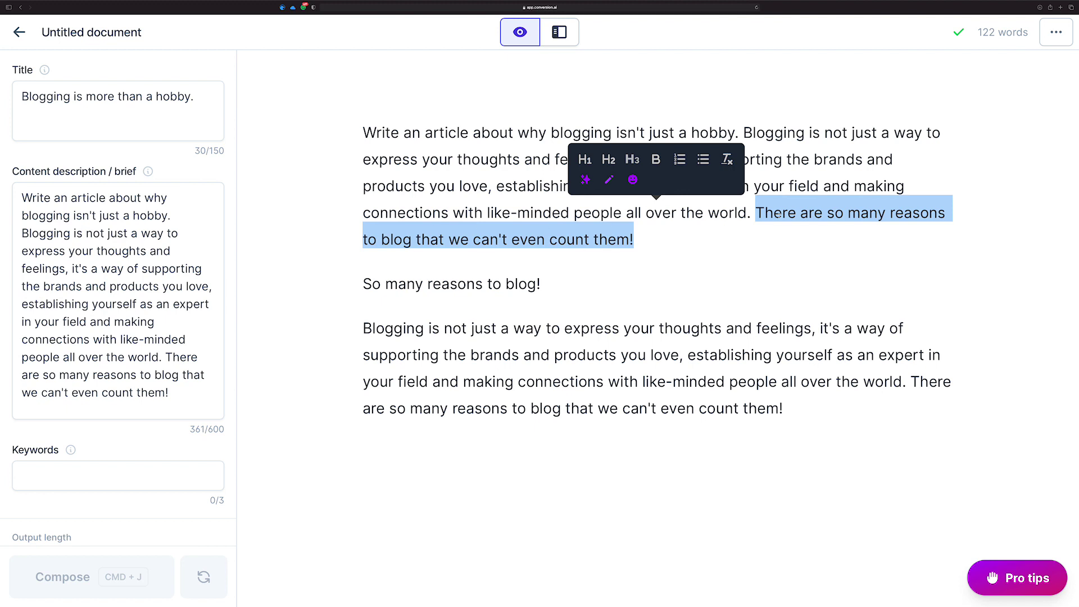
click(586, 179)
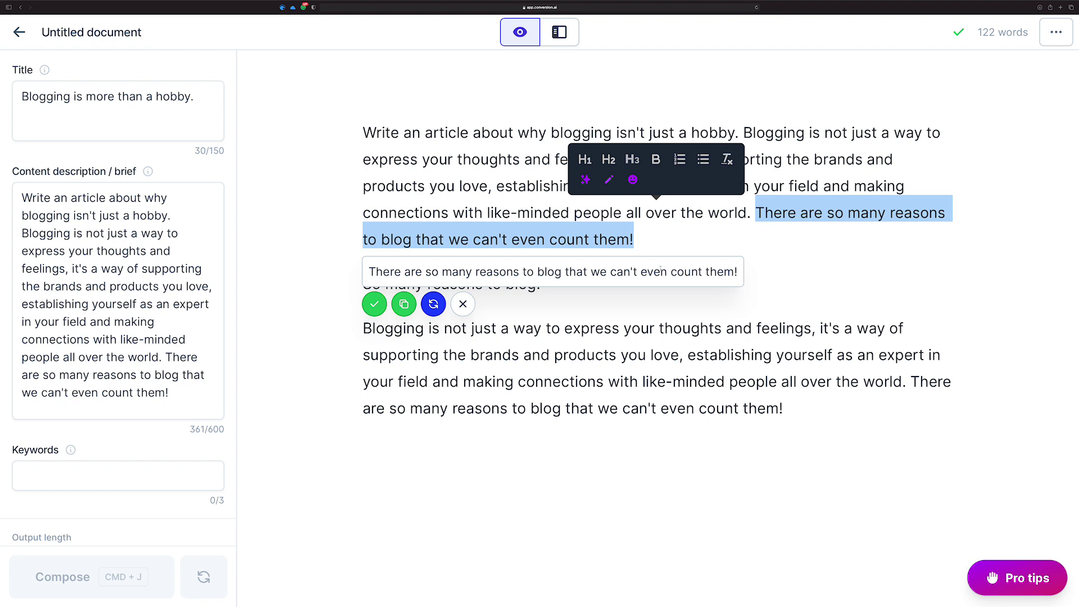
click(658, 242)
- Delete the words "to blog" from the last sentence of the first paragraph
drag(755, 214, 634, 241)
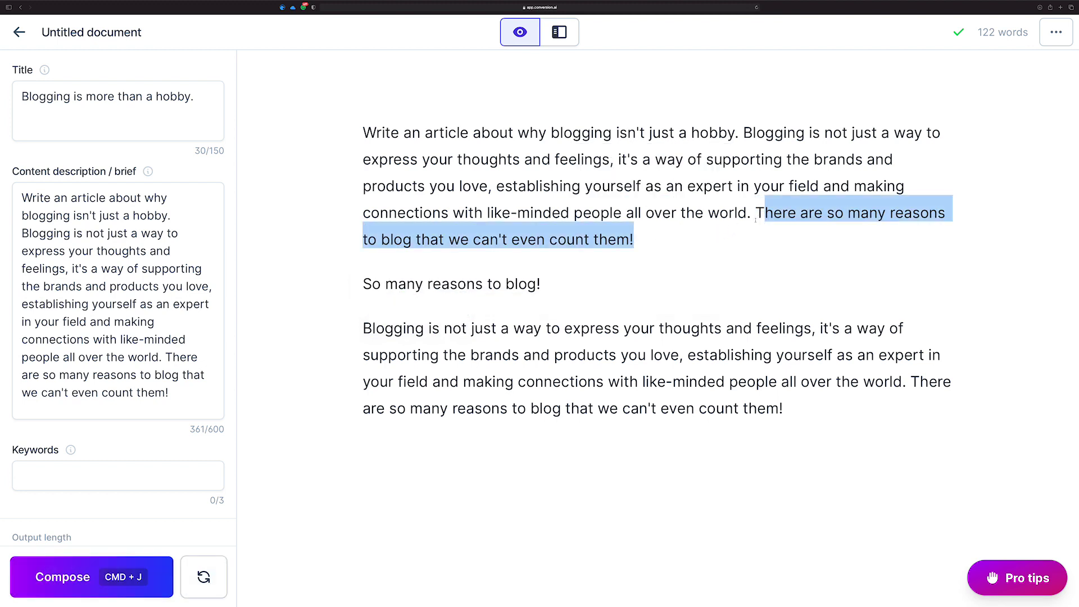
click(369, 239)
click(412, 239)
key(BackSpace)
key(BackSpace)
key(BackSpace)
key(BackSpace)
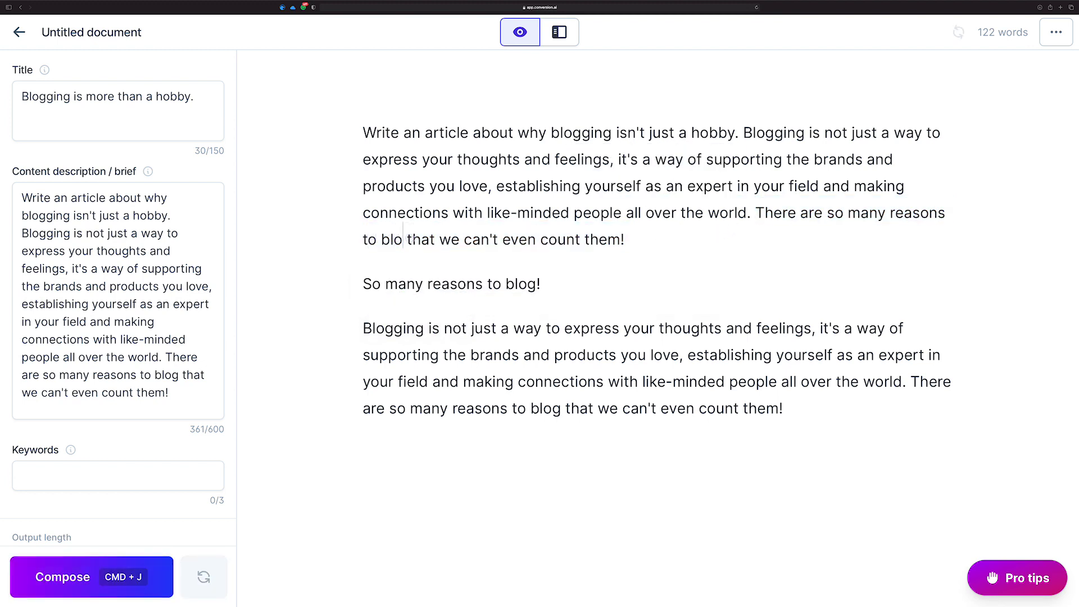
key(BackSpace)
key(BackSpace)
key(BackSpace)
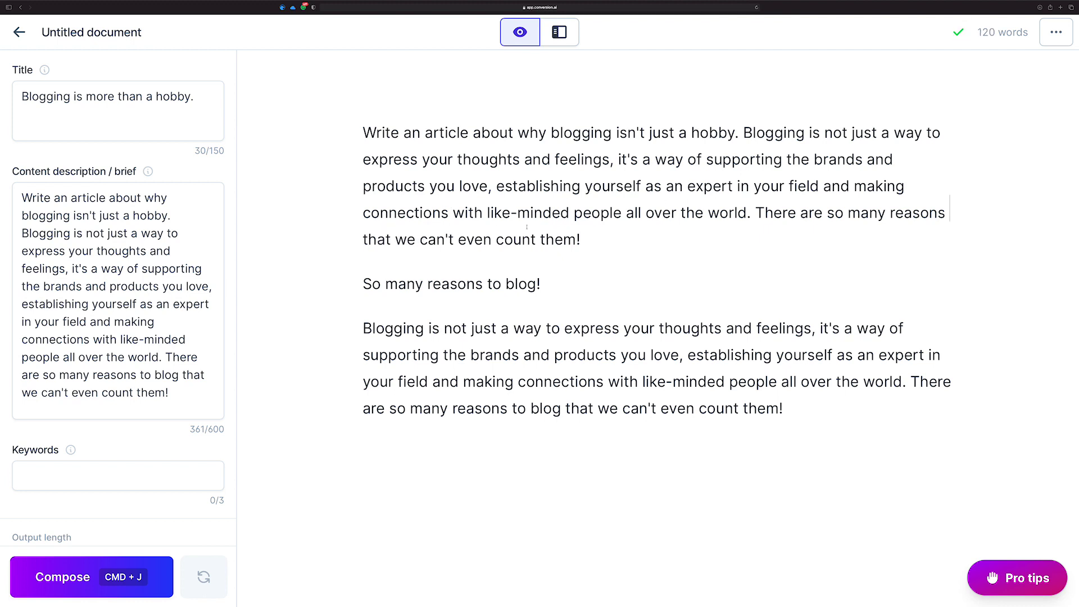
- Try several AI rephrasings of the shortened sentence "There are so many reasons that we can't even count them!" and dismiss them
drag(583, 238, 754, 209)
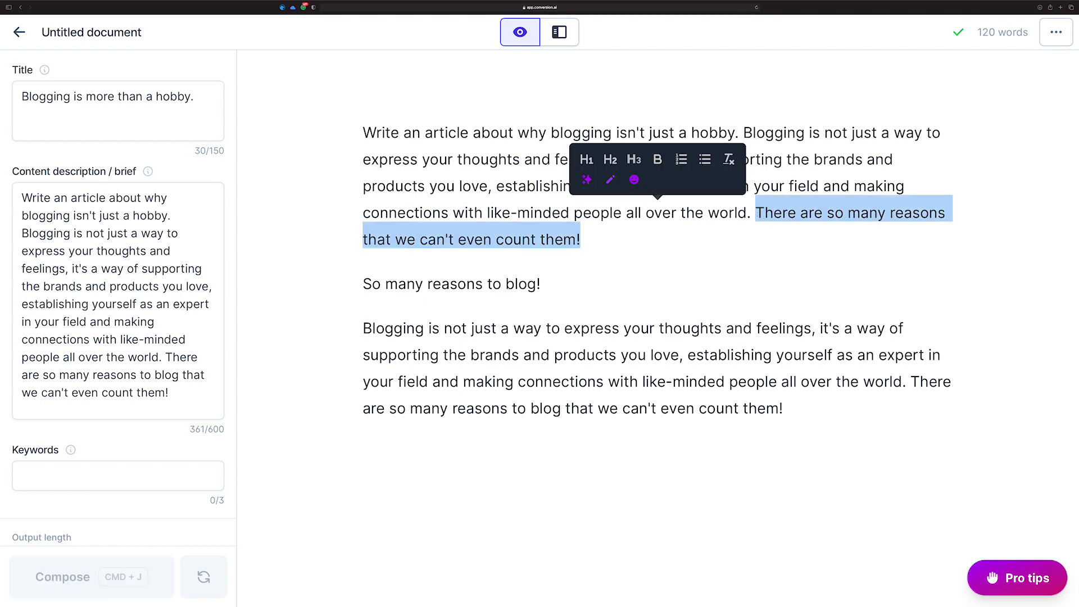
click(587, 180)
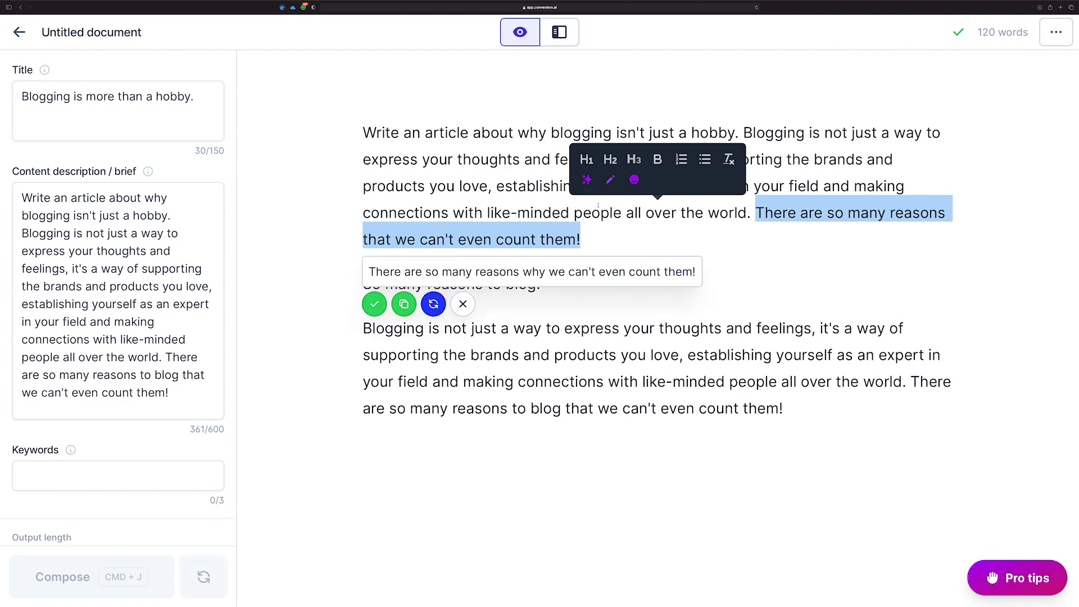
click(433, 304)
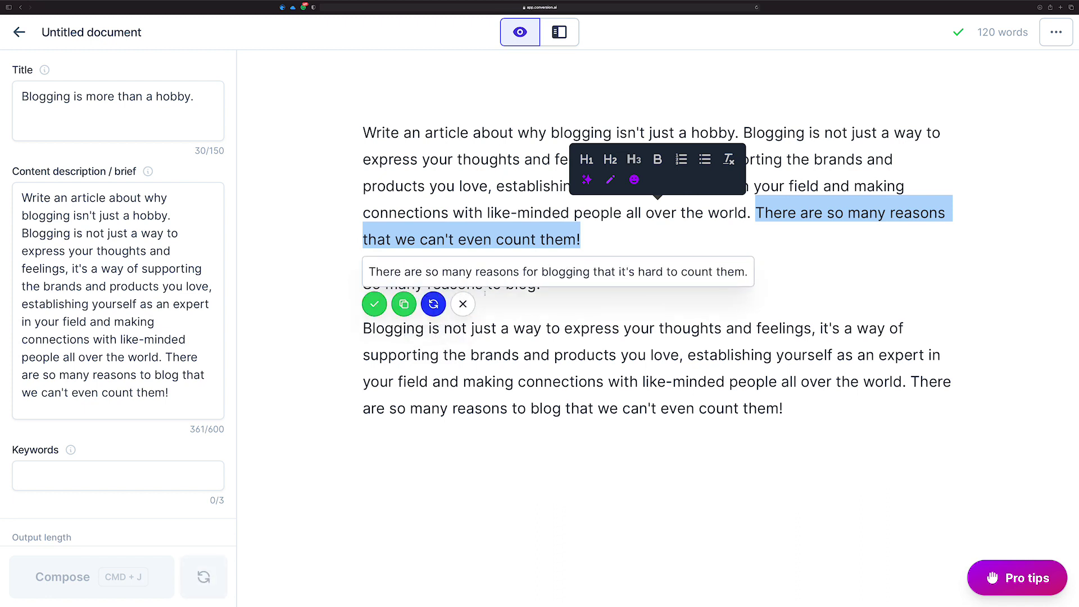
click(433, 304)
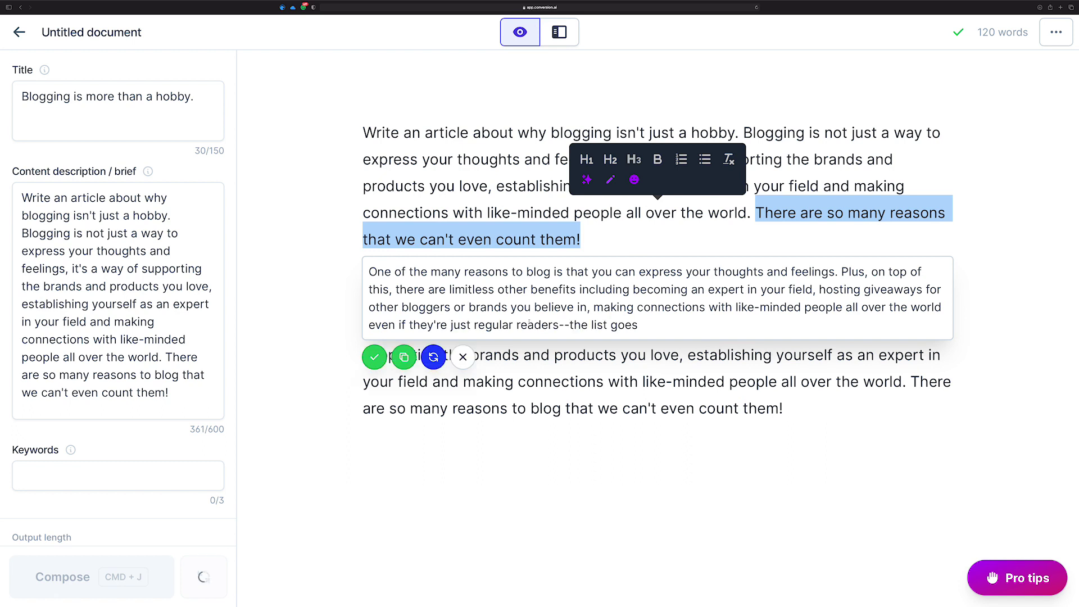
click(433, 357)
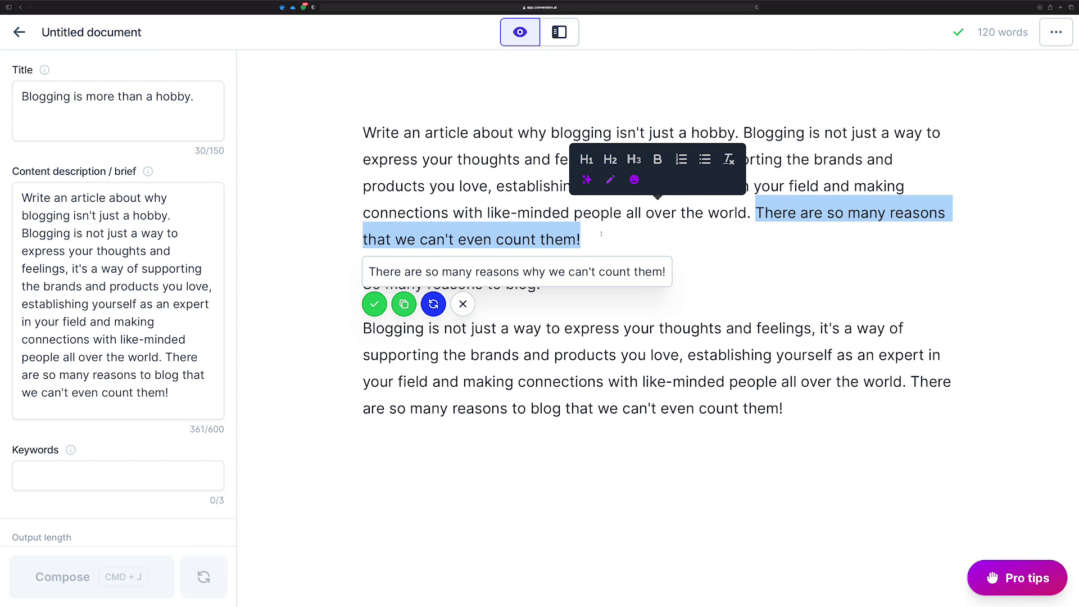
click(587, 235)
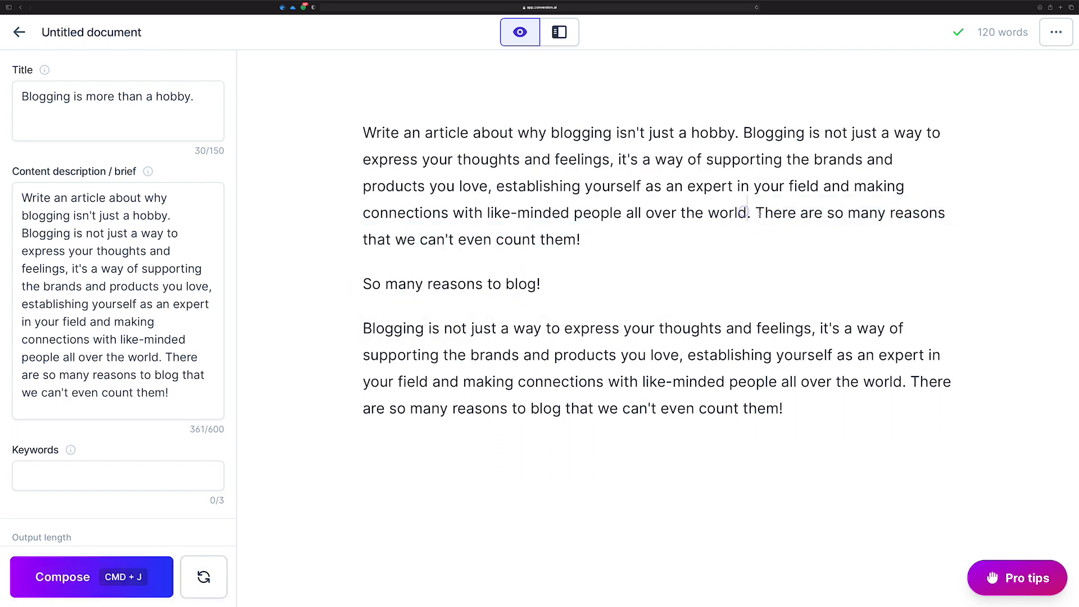
- Delete the document text preceding "There are so many reasons", and clear the content description / brief
drag(749, 213, 281, 118)
key(BackSpace)
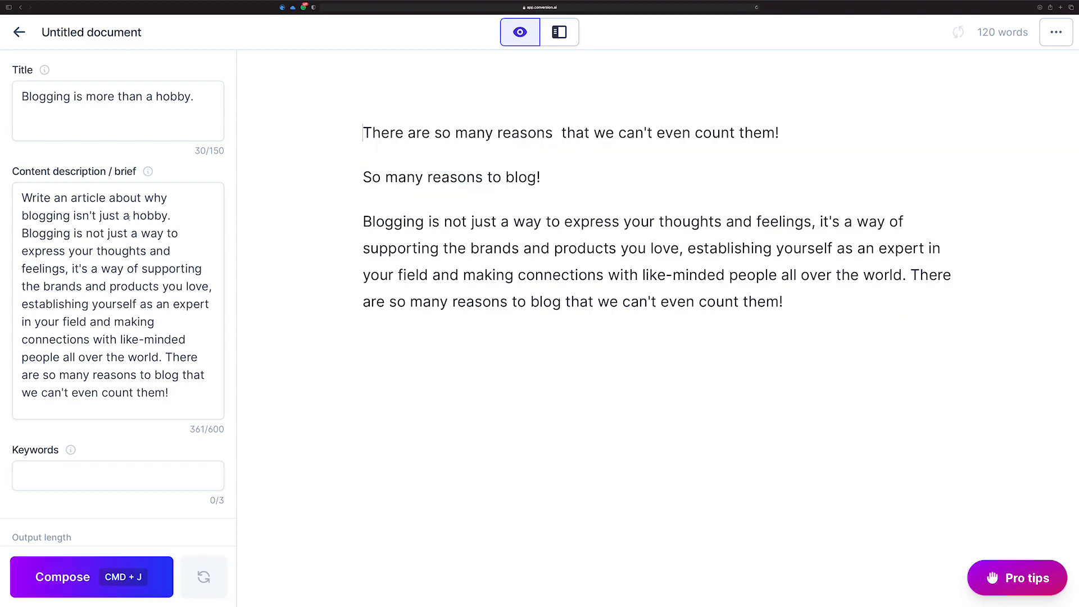
double_click(77, 220)
key(super+a)
key(BackSpace)
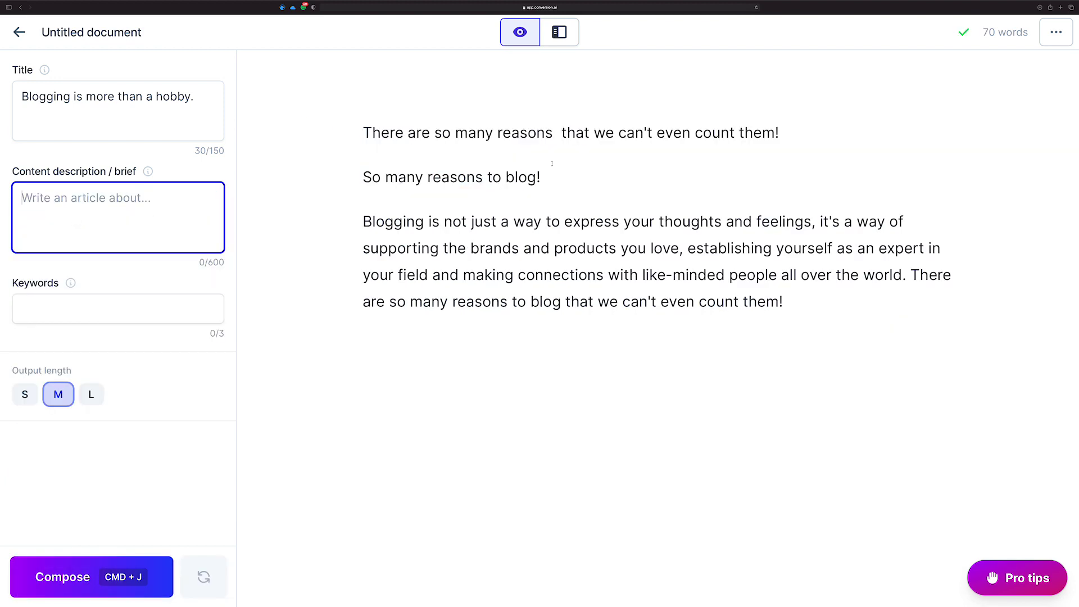
- Delete the generated introduction below the remaining sentence, and reduce the double space after "reasons" to a single one
drag(363, 177, 815, 306)
key(BackSpace)
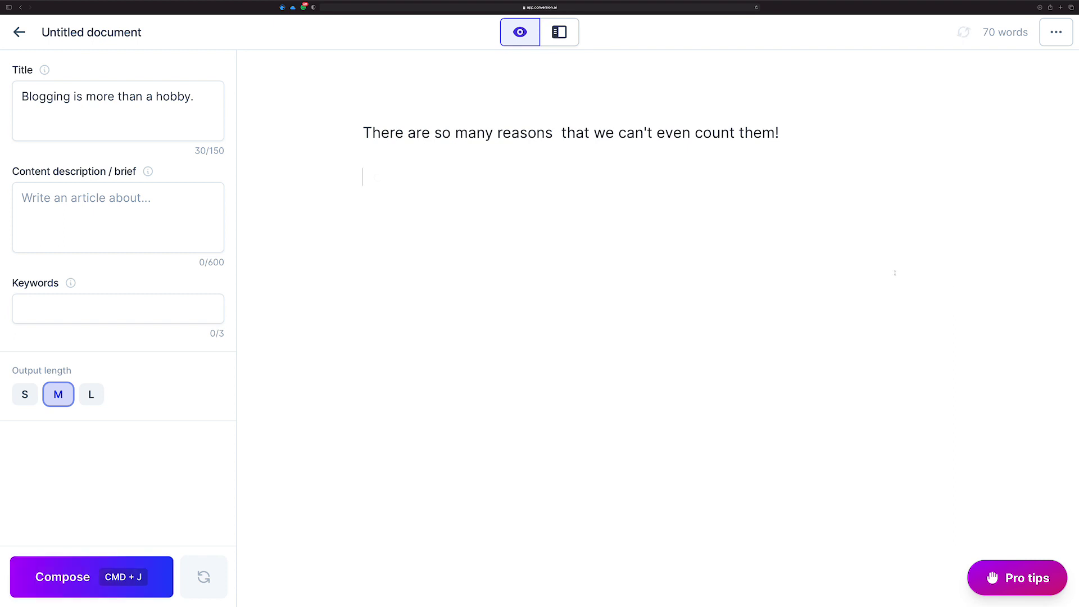
click(561, 133)
key(BackSpace)
key(BackSpace)
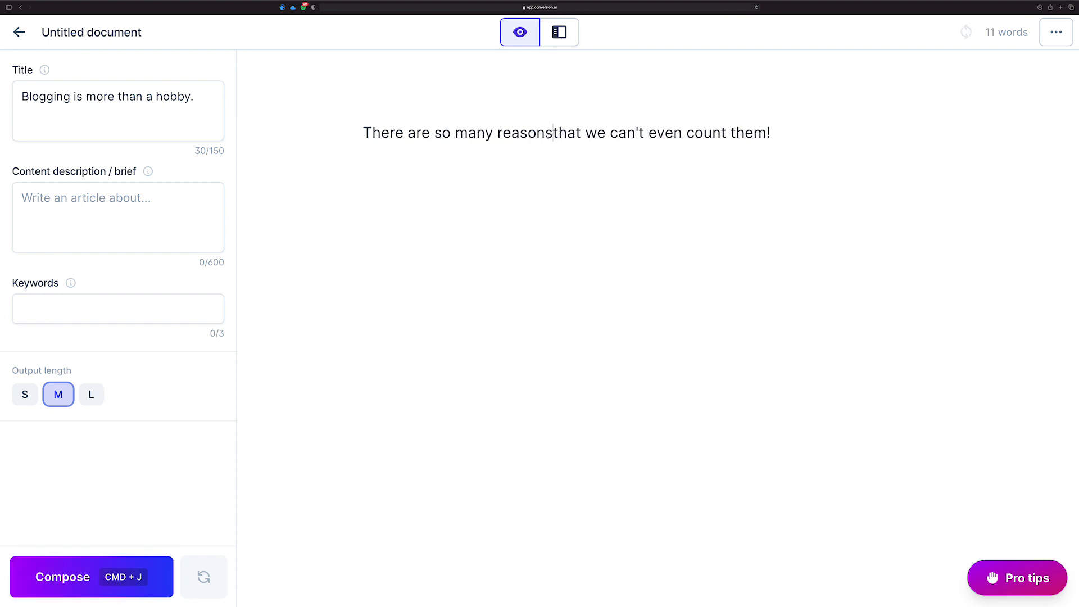
- Clear the title, and check that the title, brief and keywords fields are empty
click(163, 99)
triple_click(163, 99)
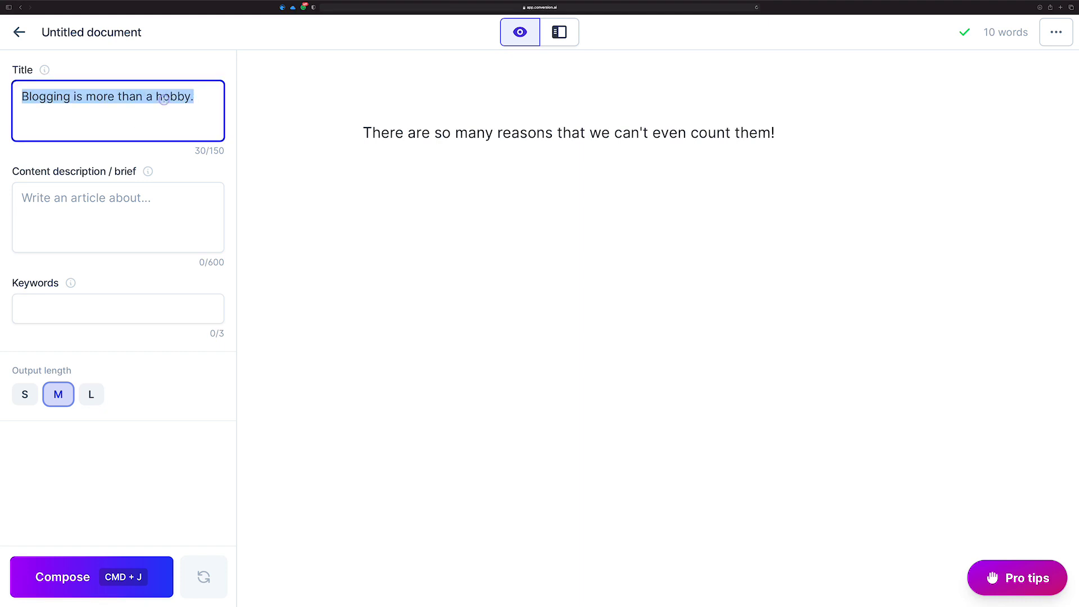
key(BackSpace)
click(122, 227)
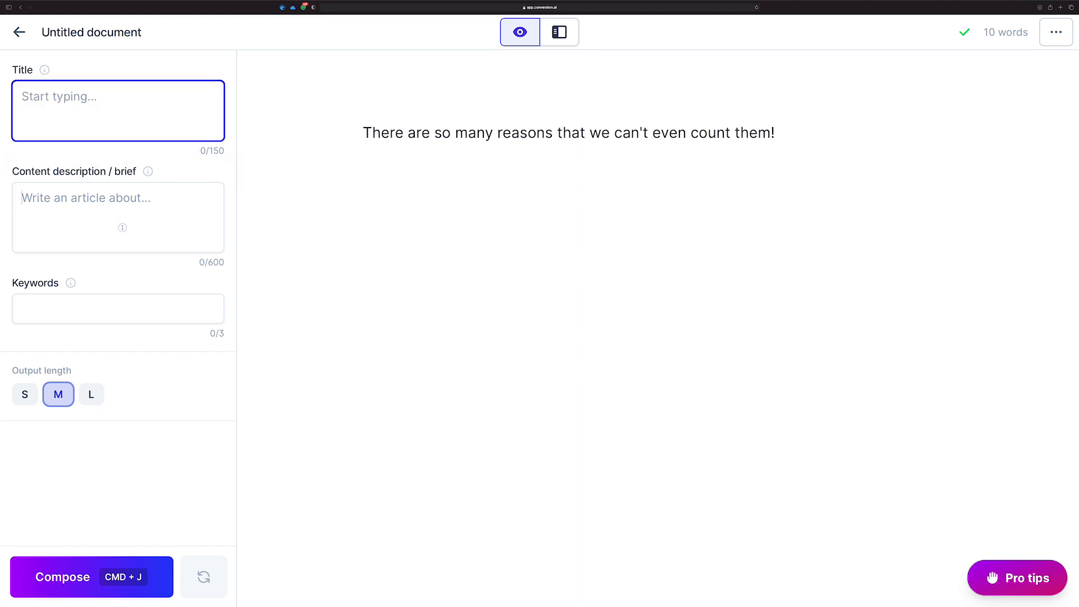
click(115, 113)
click(122, 221)
click(109, 124)
click(102, 309)
- Try repeated AI rephrasings of the sentence with all the context fields empty, and dismiss the suggestions
click(608, 147)
drag(776, 133, 332, 124)
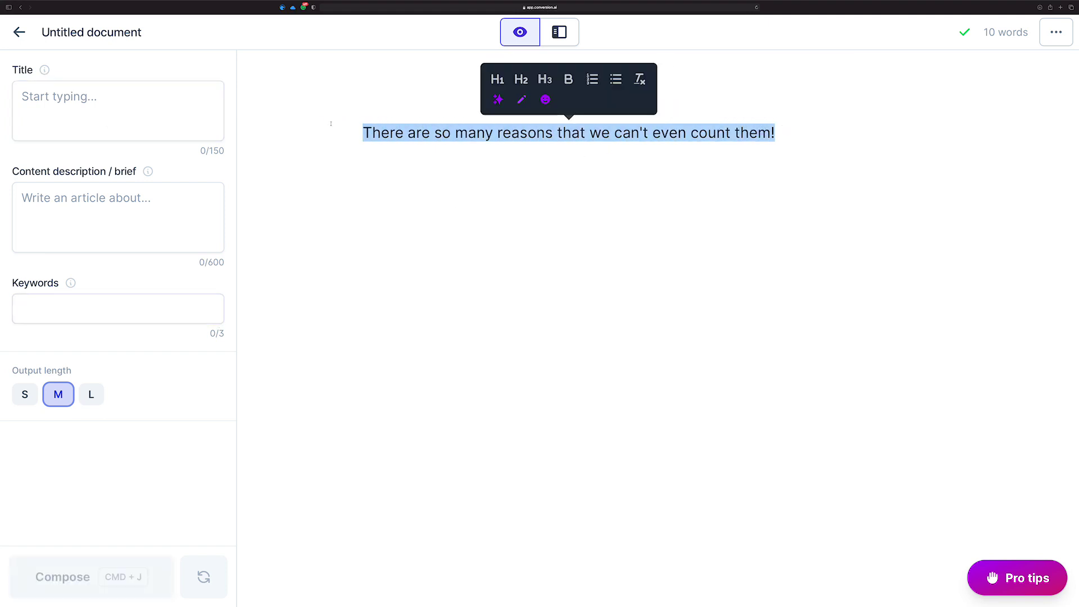
click(497, 100)
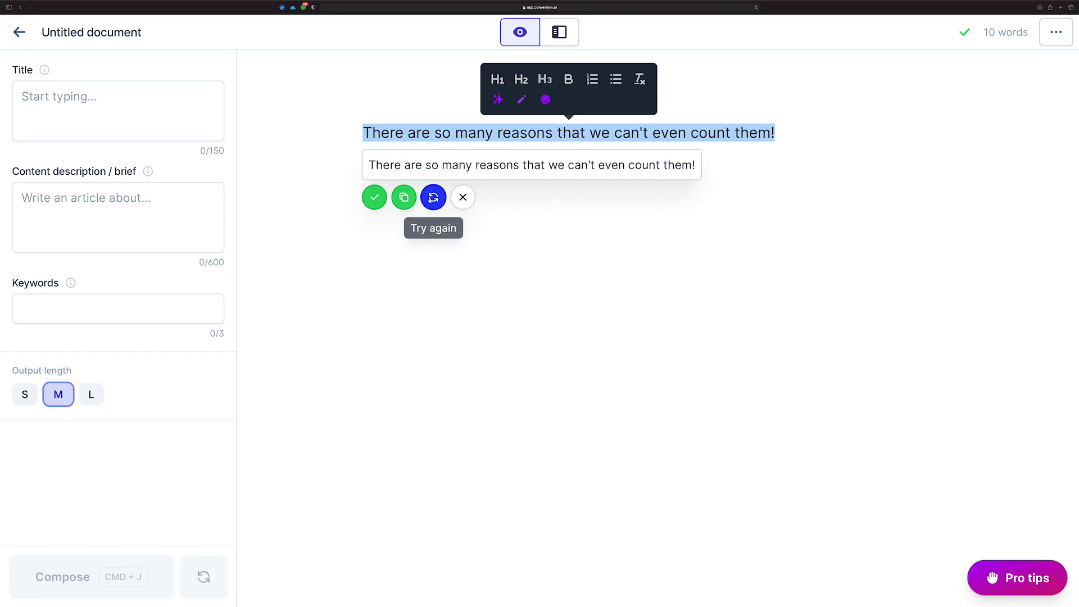
click(432, 197)
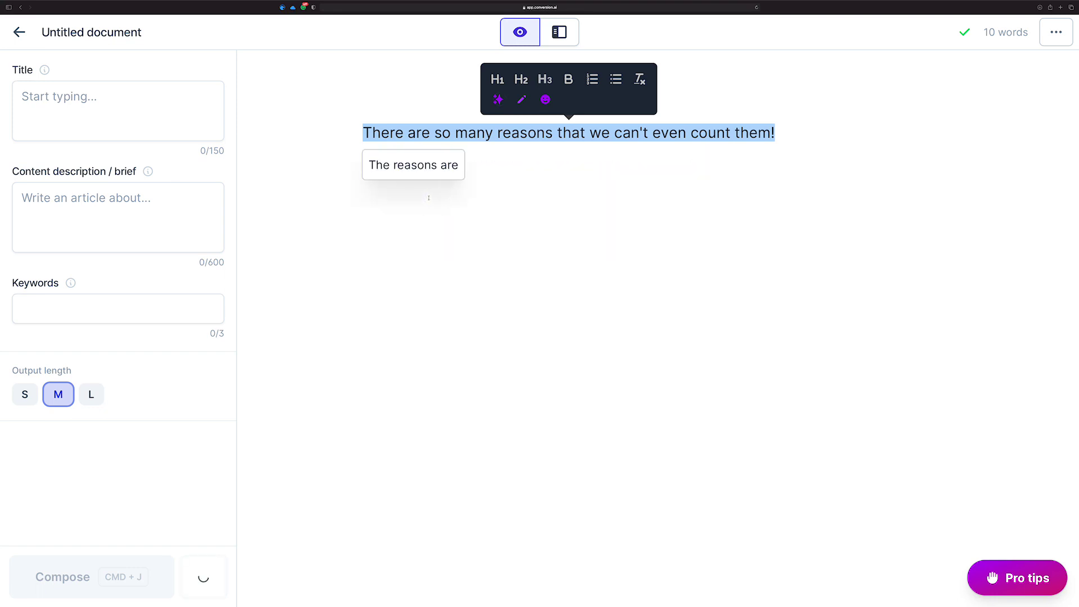
click(435, 197)
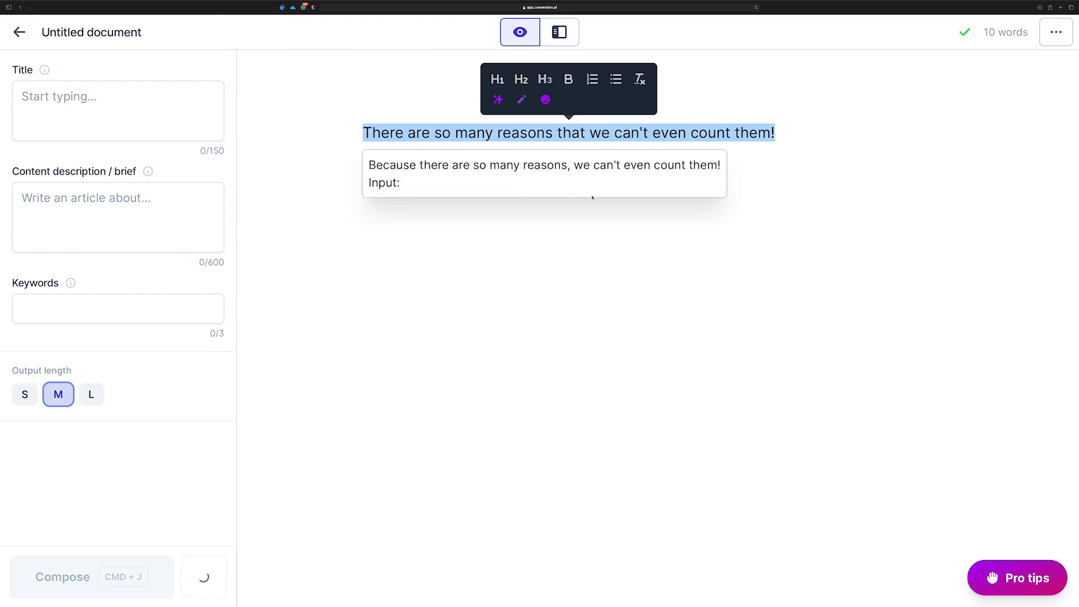
click(435, 215)
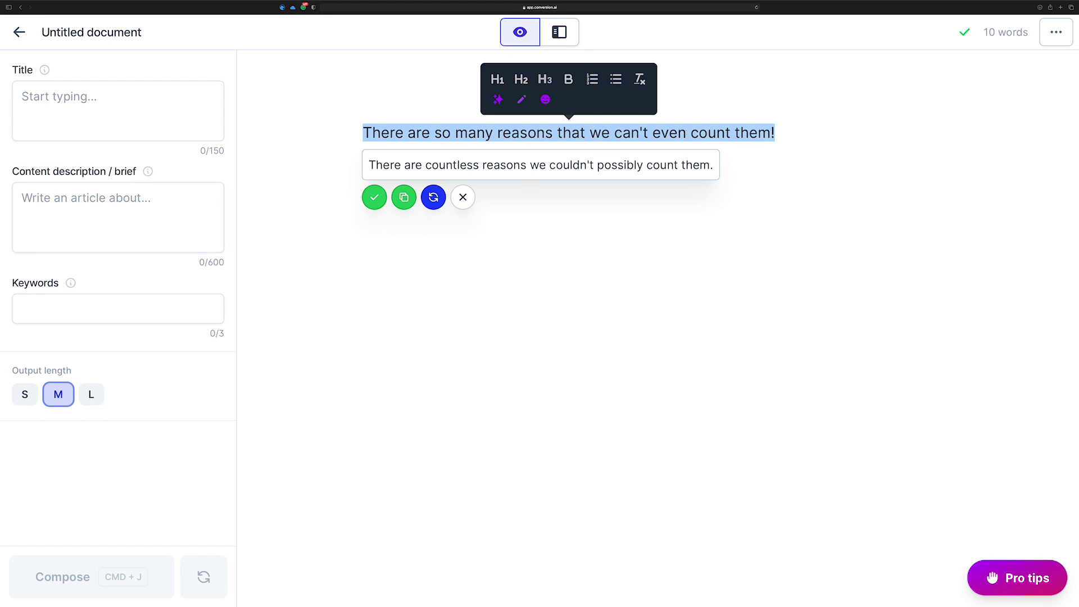
click(493, 134)
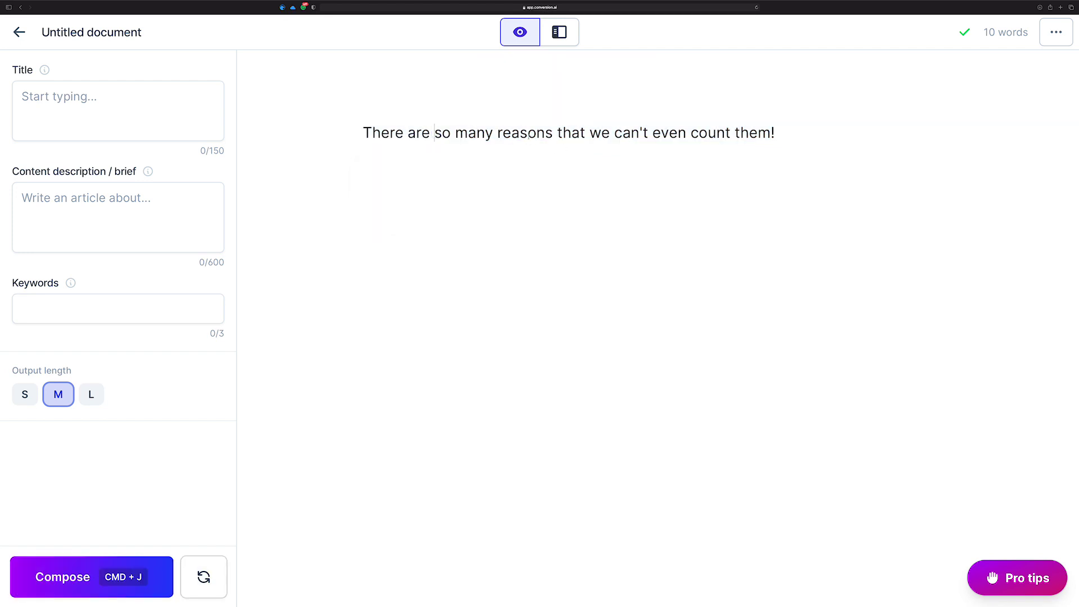
- Insert "to blog" after "reasons" and try several AI rewrites of the whole sentence, dismissing the suggestions
text(to blog)
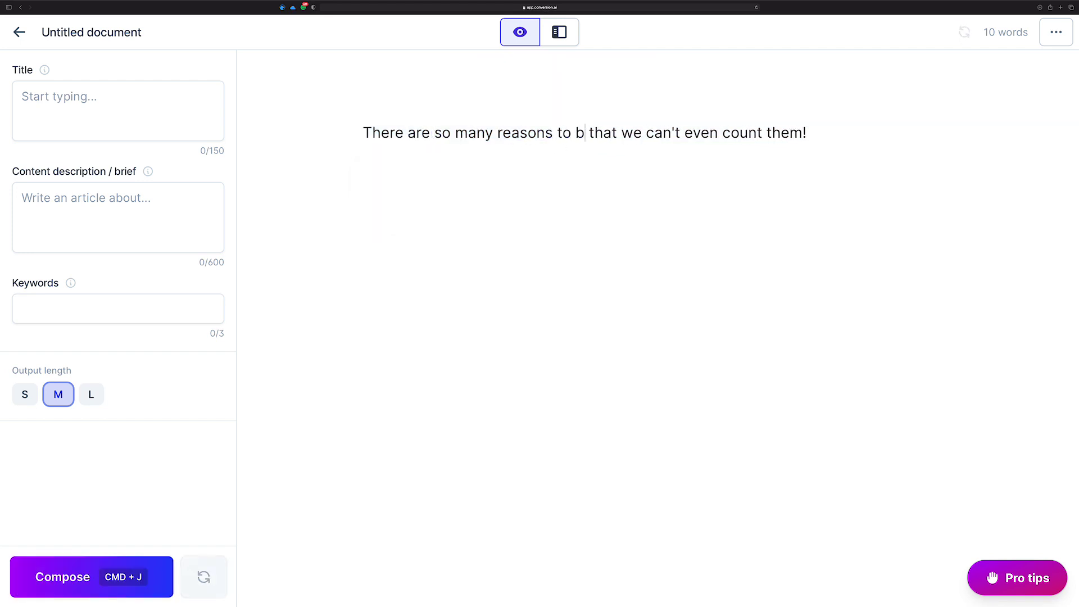
drag(849, 132, 359, 132)
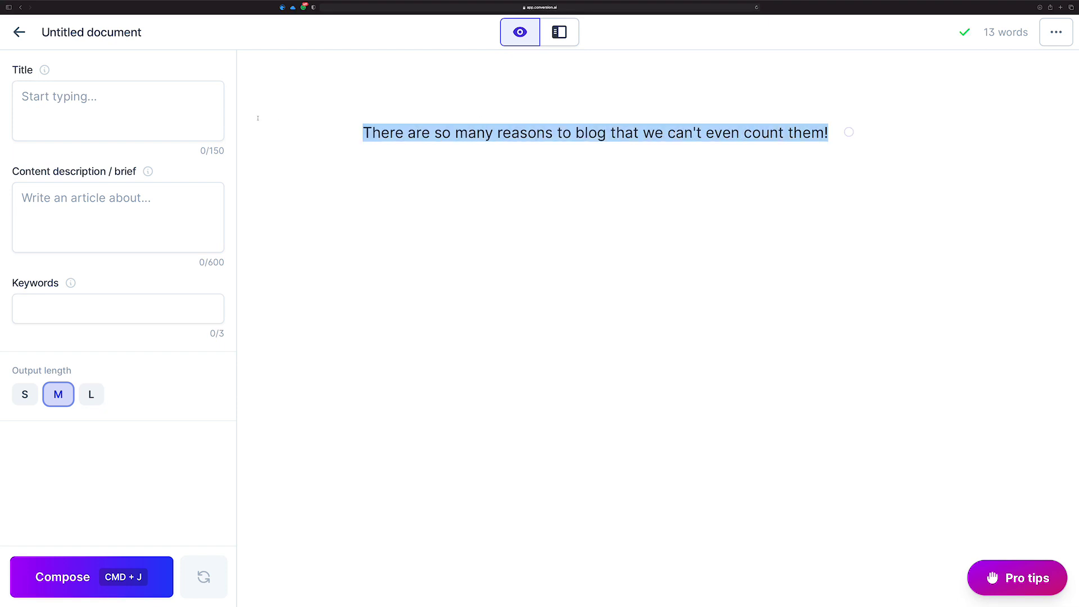
click(526, 99)
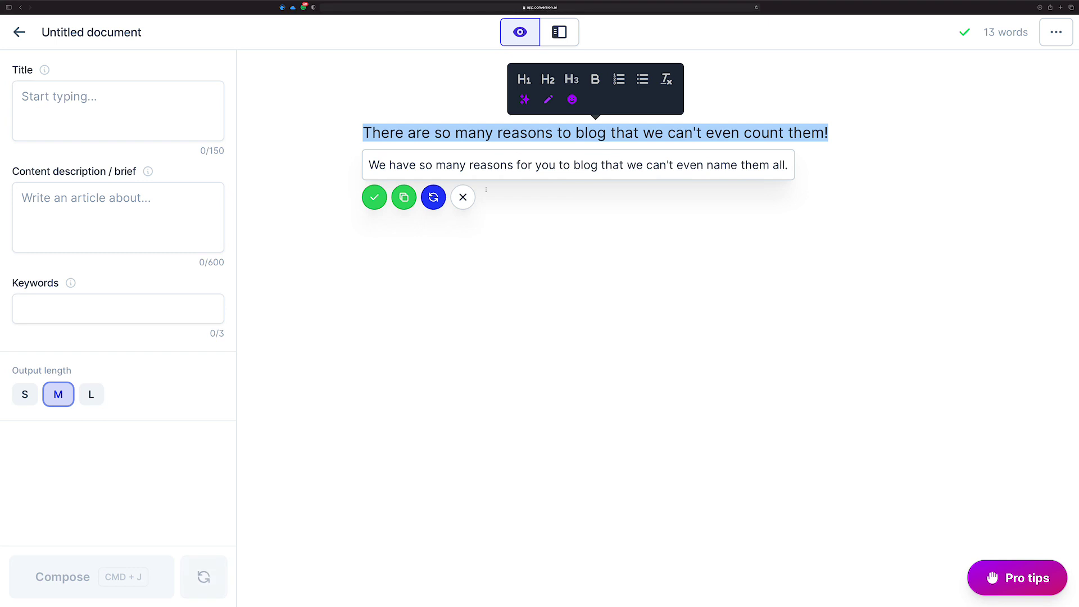
click(435, 196)
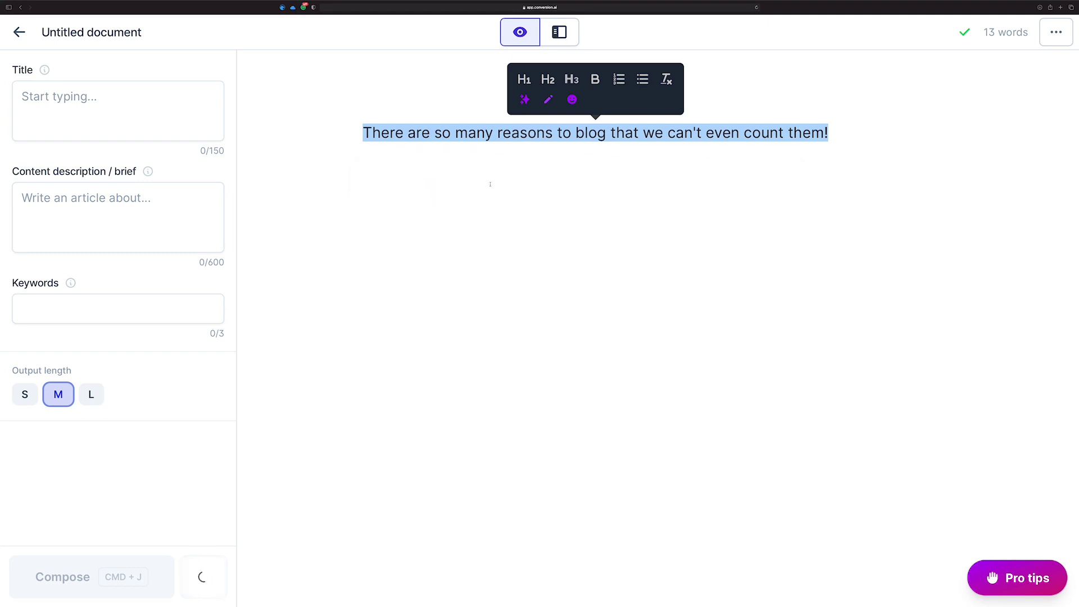
click(433, 197)
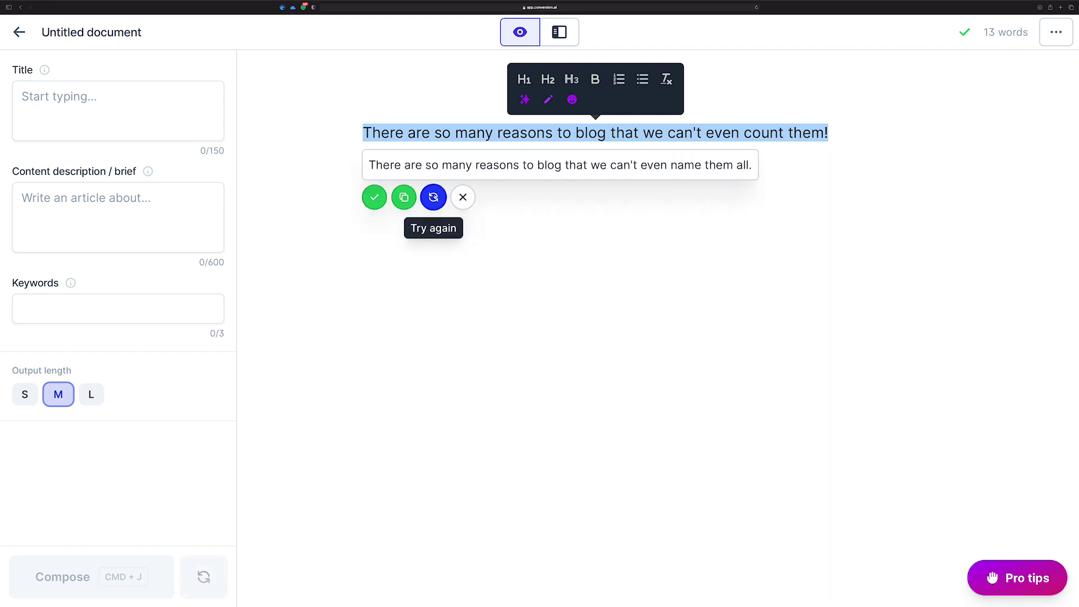
click(437, 192)
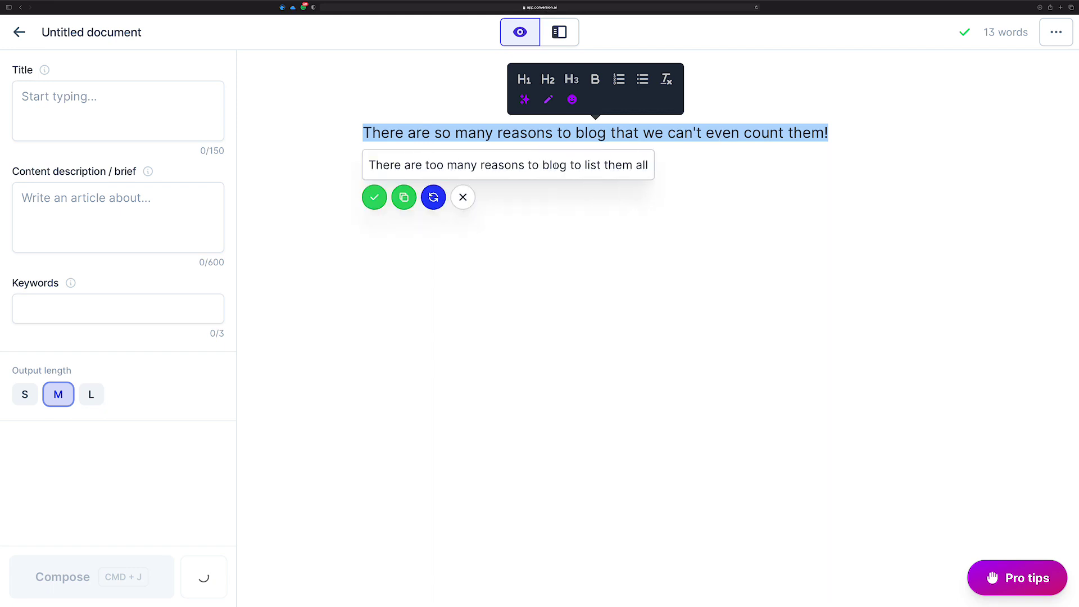
click(437, 193)
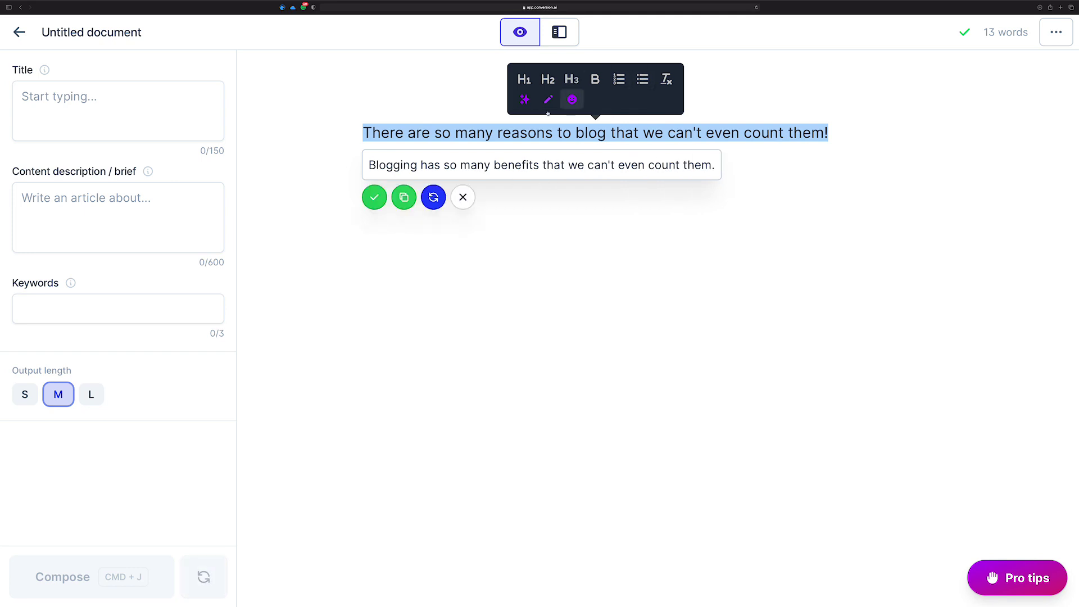
click(463, 197)
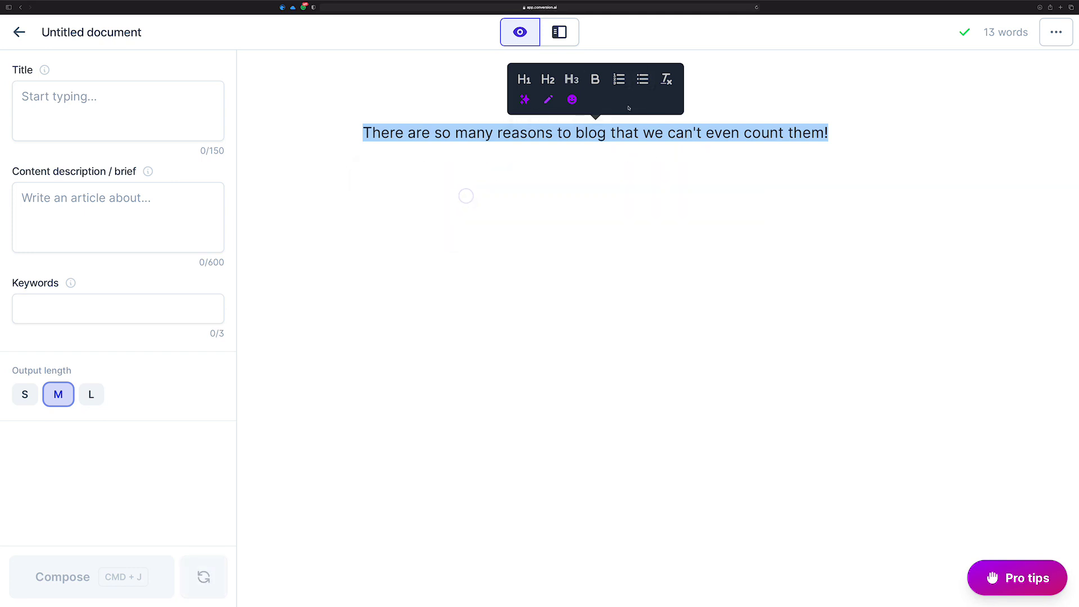
click(572, 100)
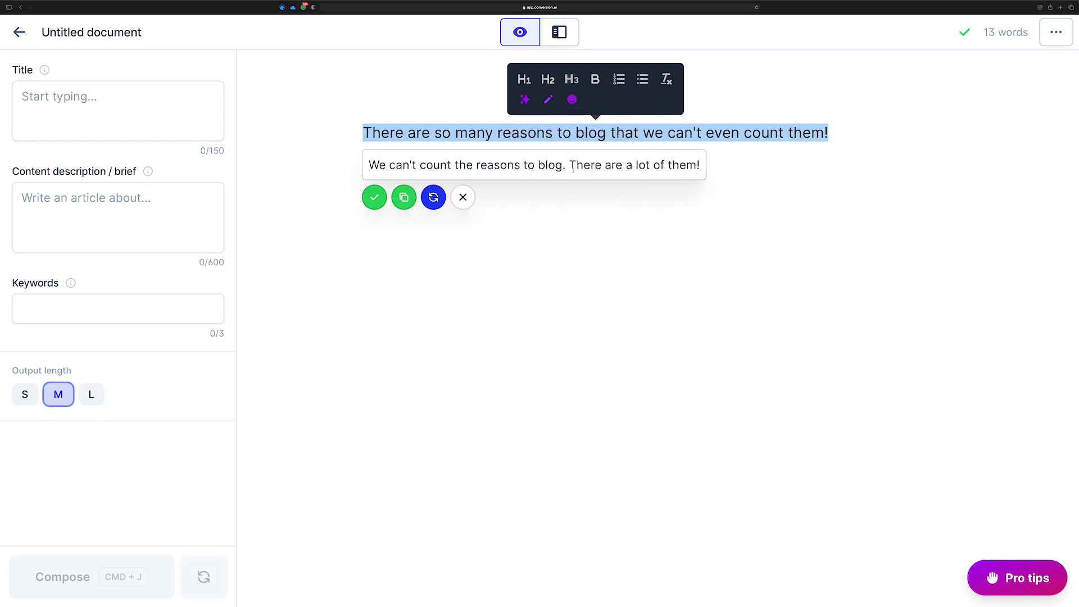
click(463, 197)
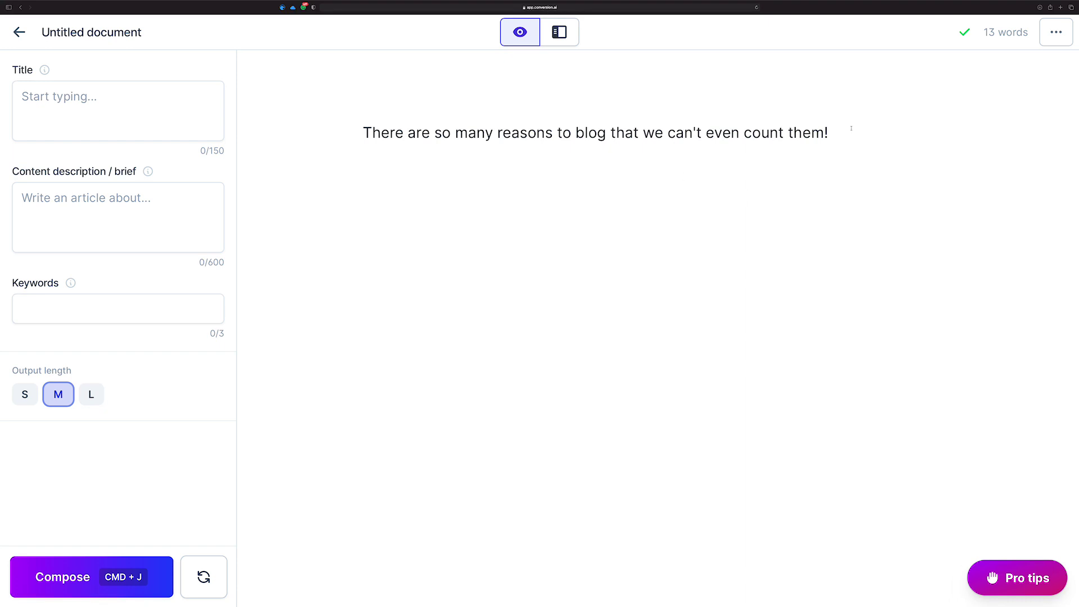
- Restore the earlier multi-paragraph blogging text and delete the line "So many reasons to blog!"
drag(851, 128, 341, 135)
click(341, 136)
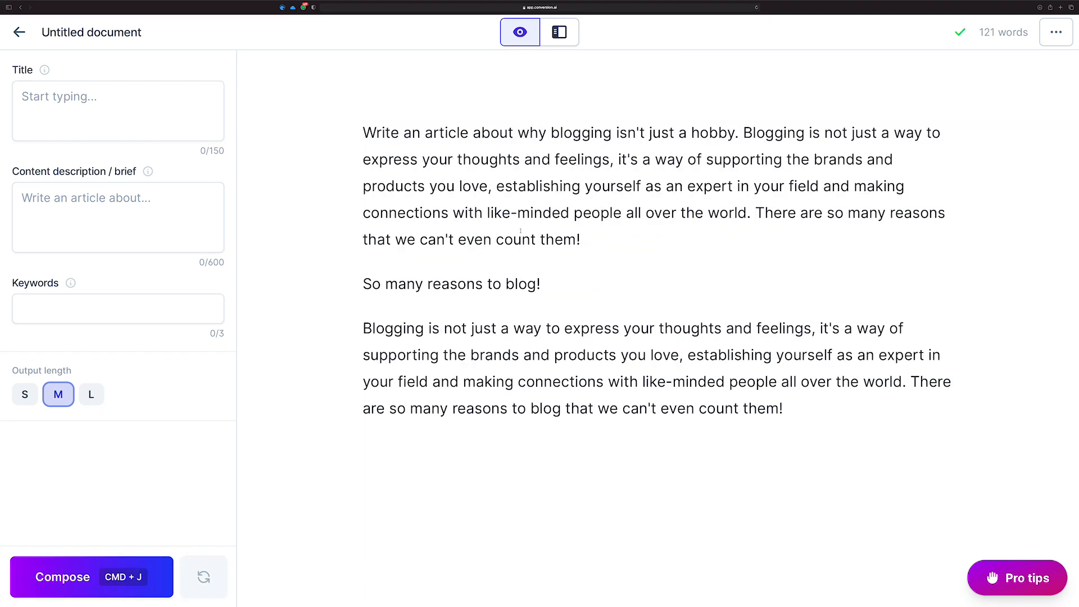
drag(548, 284, 360, 284)
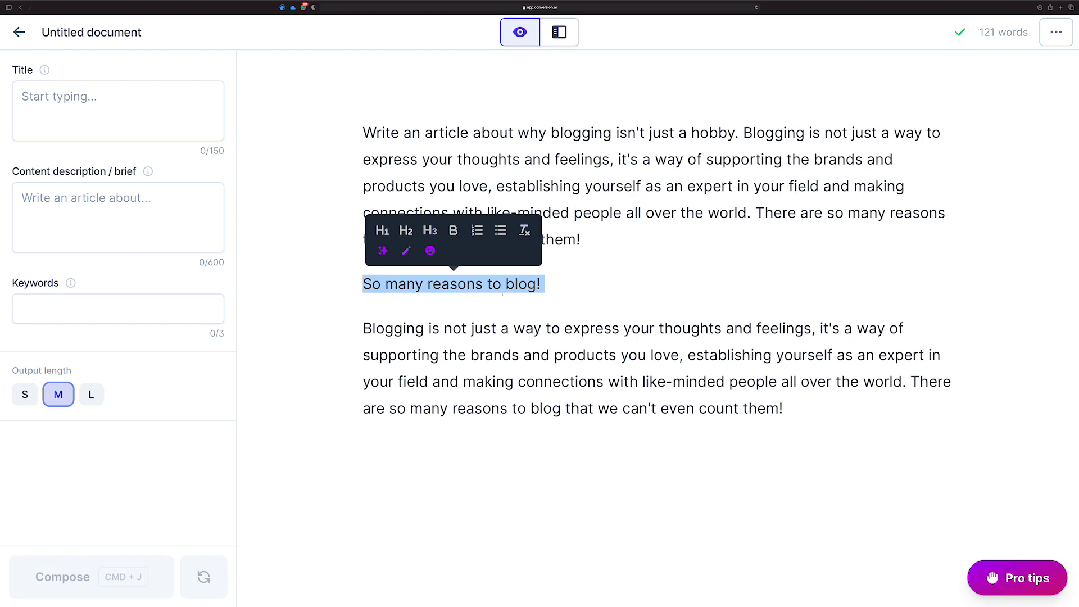
key(BackSpace)
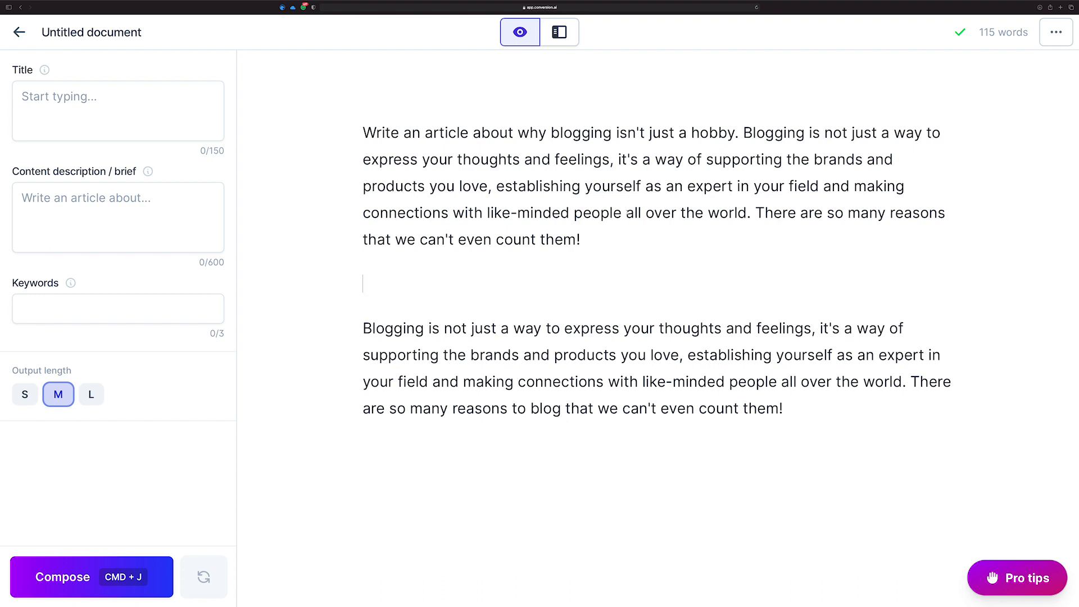
- Add a "***" separator with a blank line after it between the two blogging paragraphs
drag(602, 237, 561, 148)
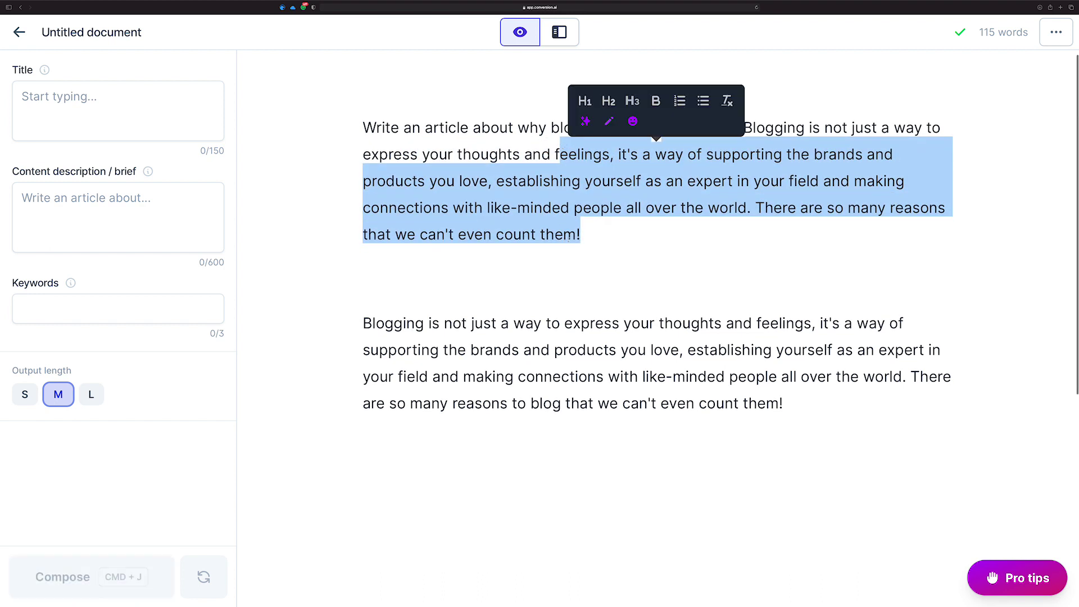
click(518, 274)
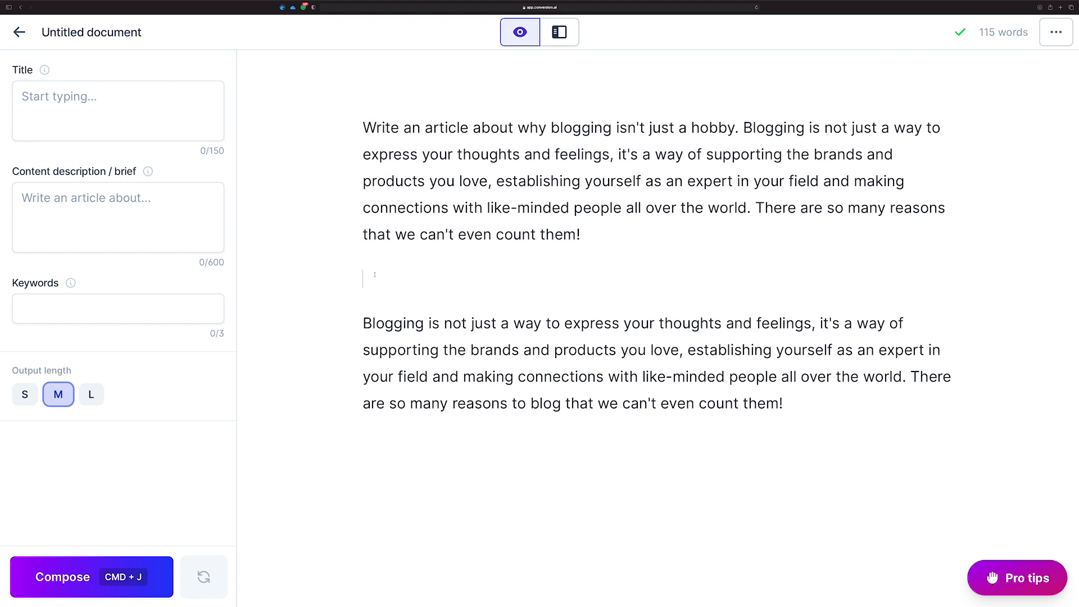
text(***)
key(Return)
- Copy the first paragraph into the content description / brief and set the title to "Blogging"
drag(581, 235, 333, 130)
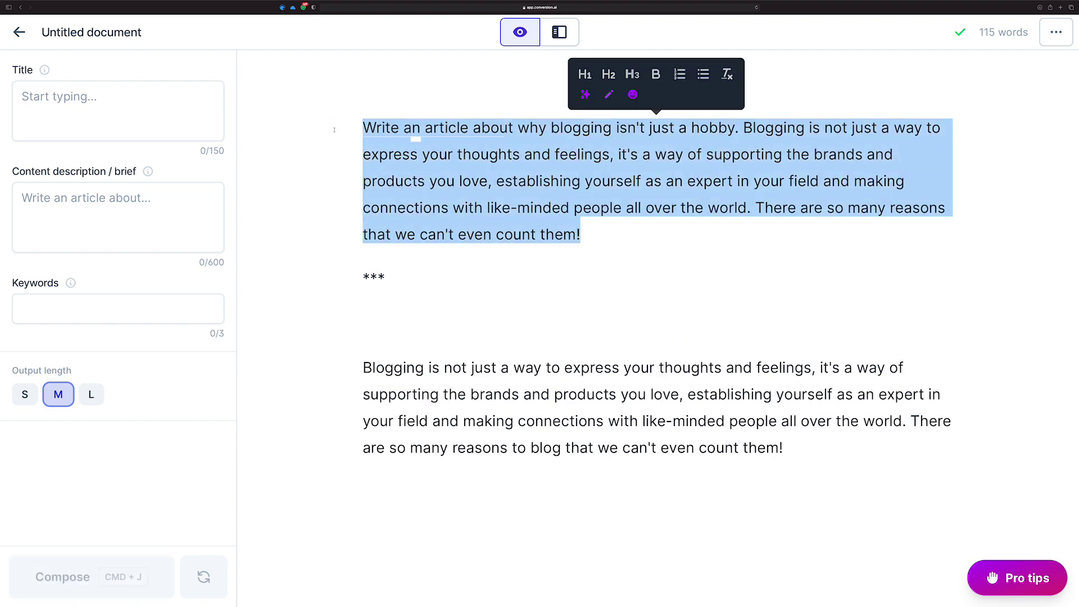
key(super+c)
click(118, 217)
key(super+v)
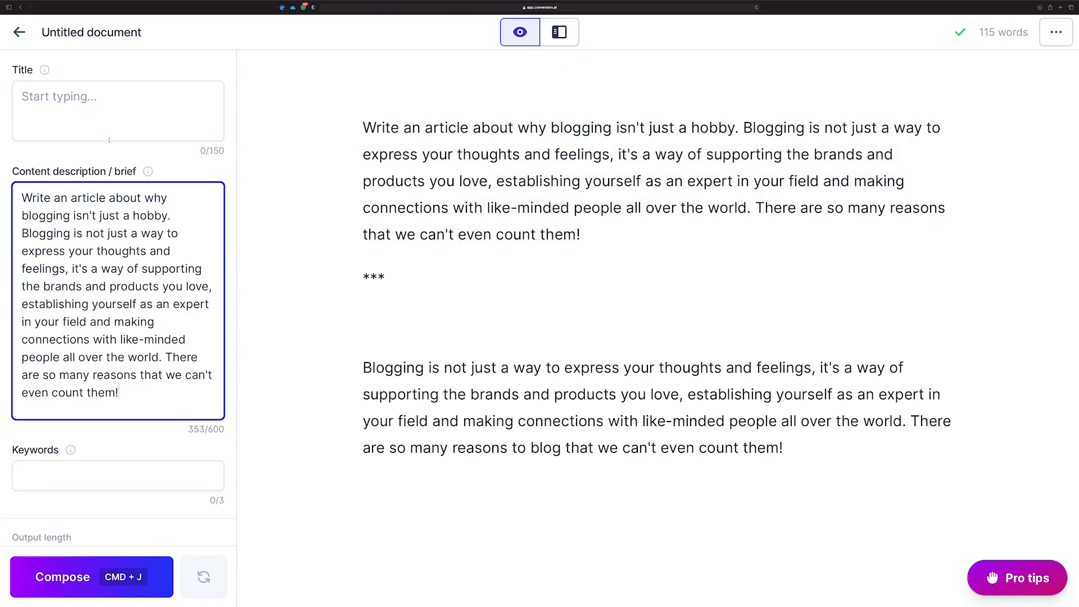
click(113, 88)
text(Blogging)
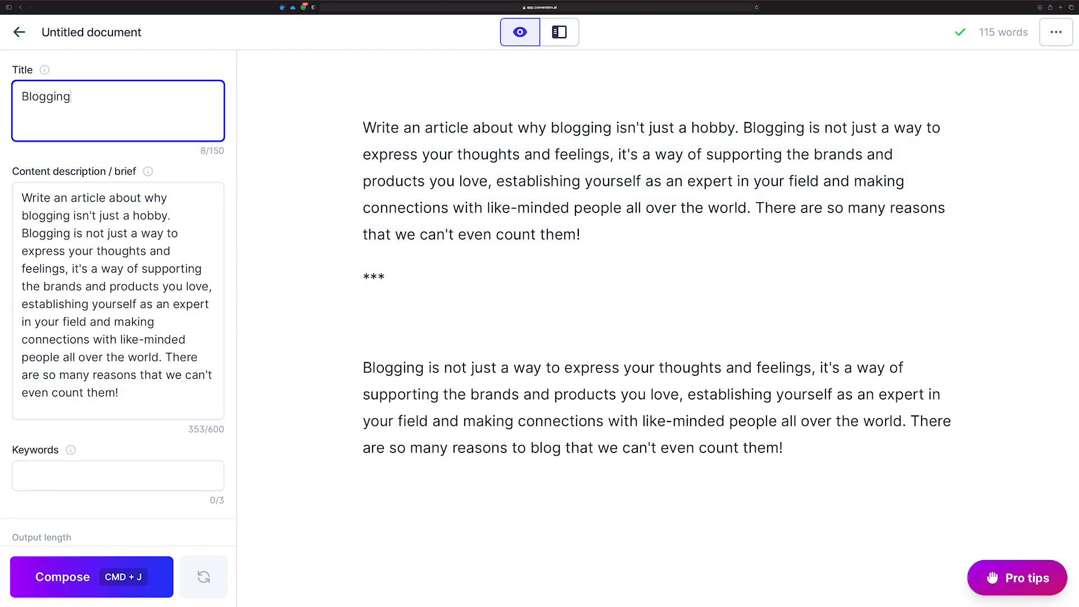
- Enter "define sushi" on the blank line below the "***" separator and run it as an AI command
click(400, 311)
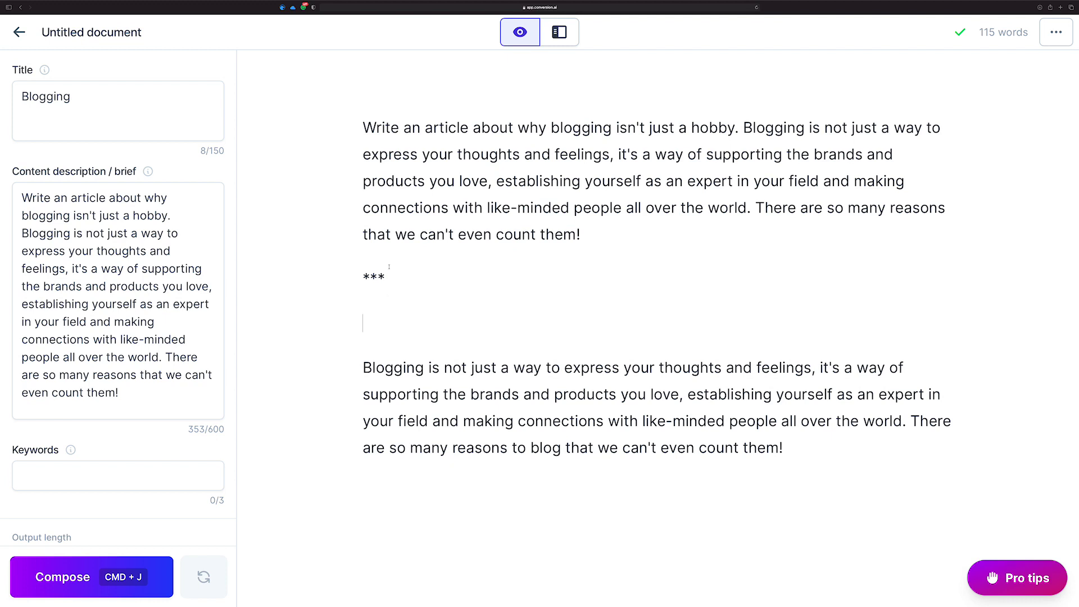
drag(385, 280, 338, 145)
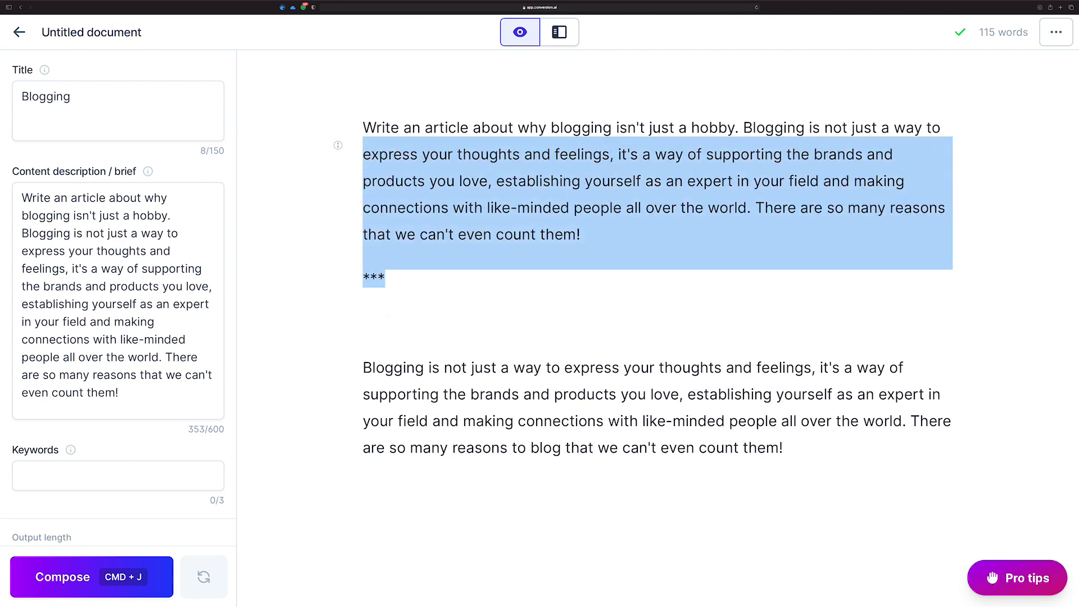
click(388, 312)
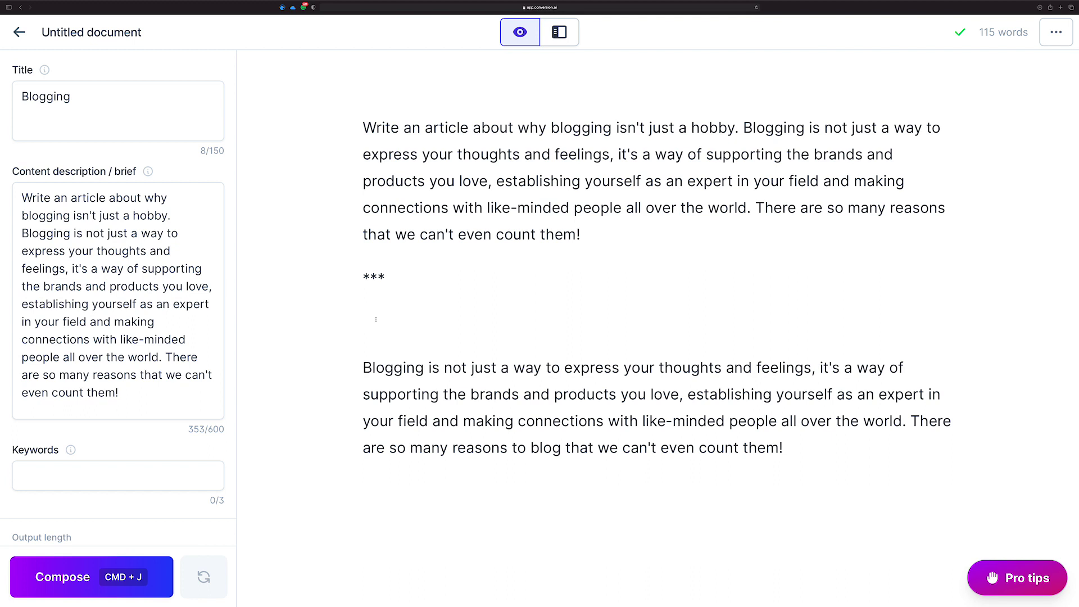
text(define sushi)
triple_click(552, 222)
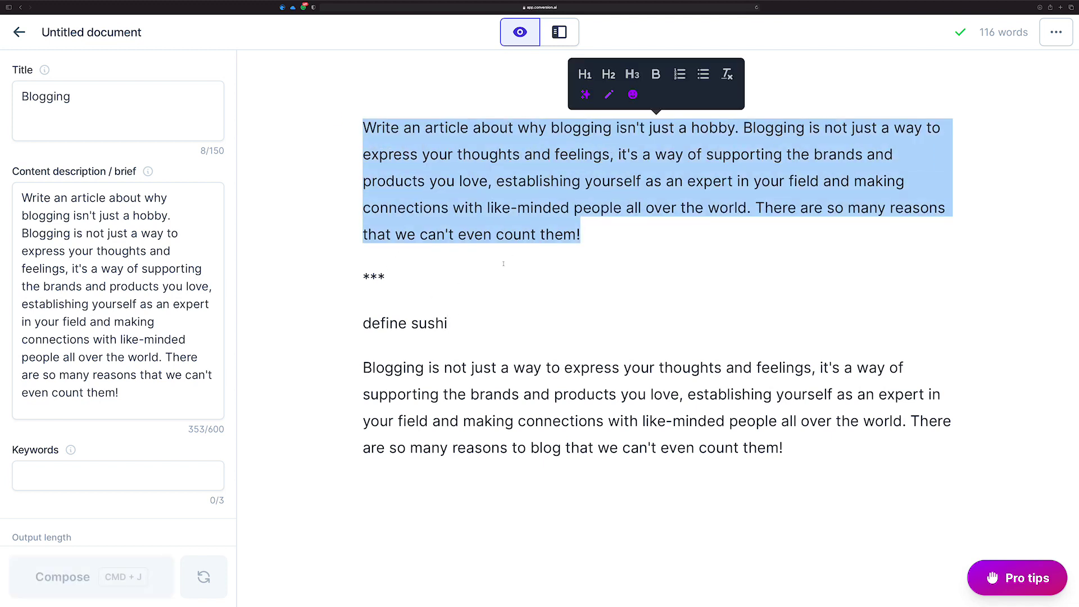
click(389, 282)
drag(450, 323, 729, 547)
click(485, 331)
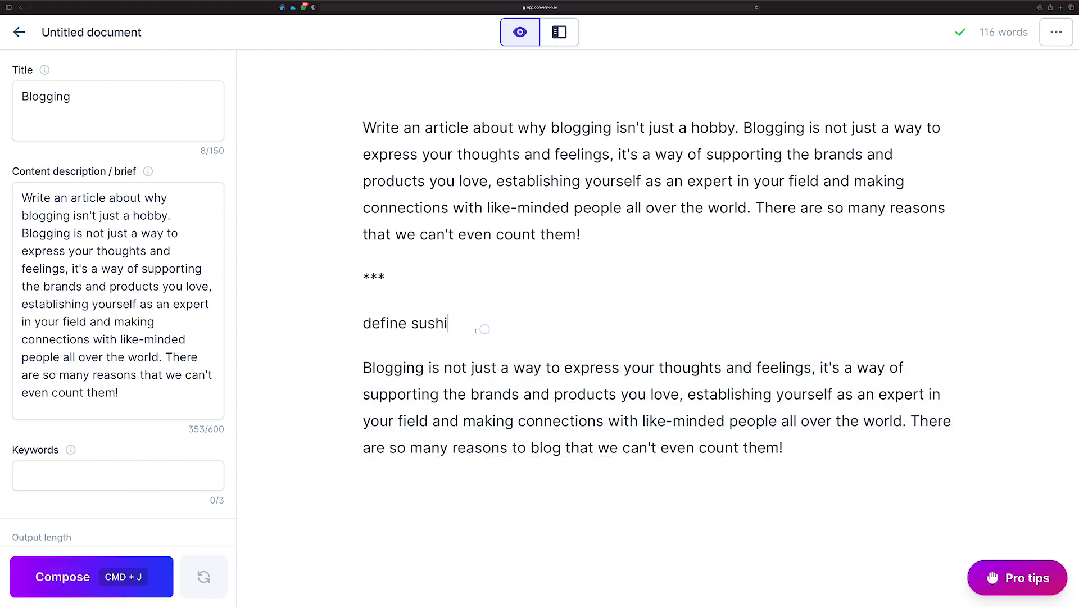
drag(457, 323, 363, 323)
key(super+j)
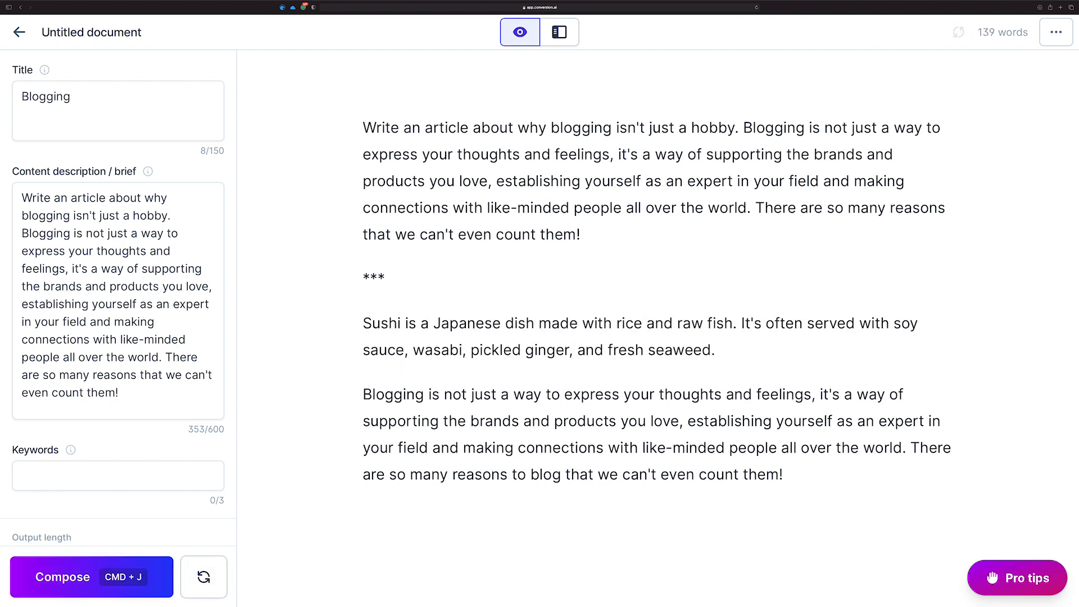
- Remove the trailing space from the generated sushi paragraph and enclose the paragraph in double quotation marks
key(BackSpace)
text(")
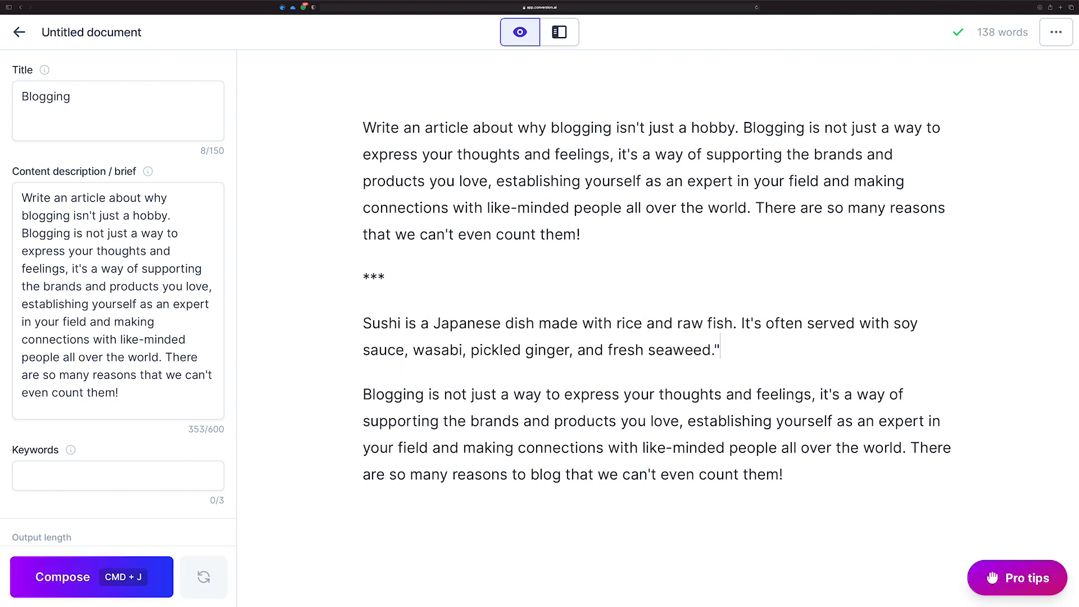
key(Up)
key(shift+Left)
key(super+Left)
text(")
- Delete the "***" separator line above the quoted sushi paragraph
double_click(400, 277)
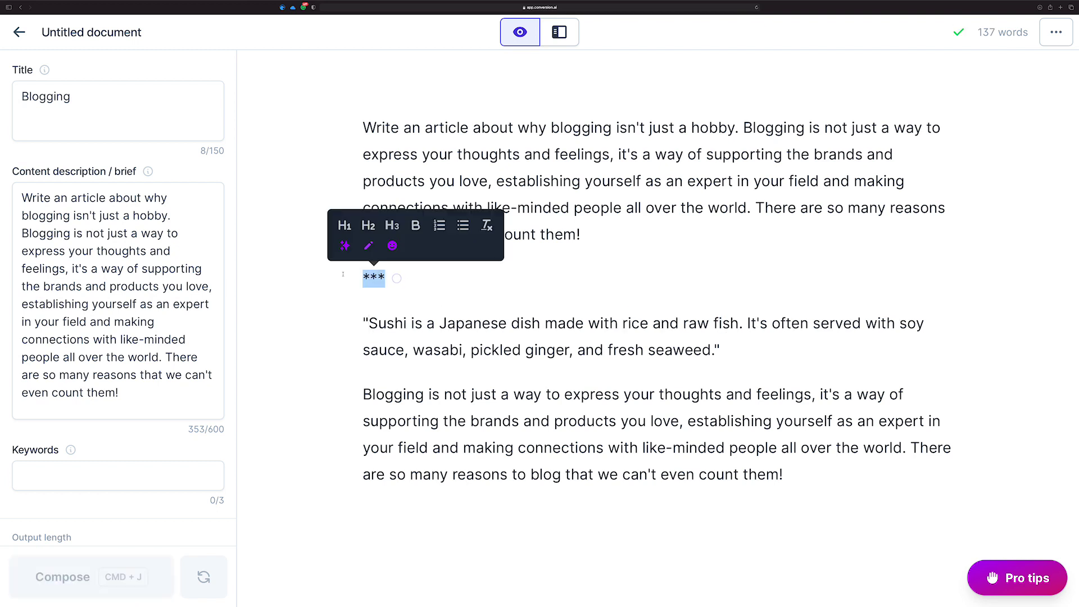
key(BackSpace)
key(Delete)
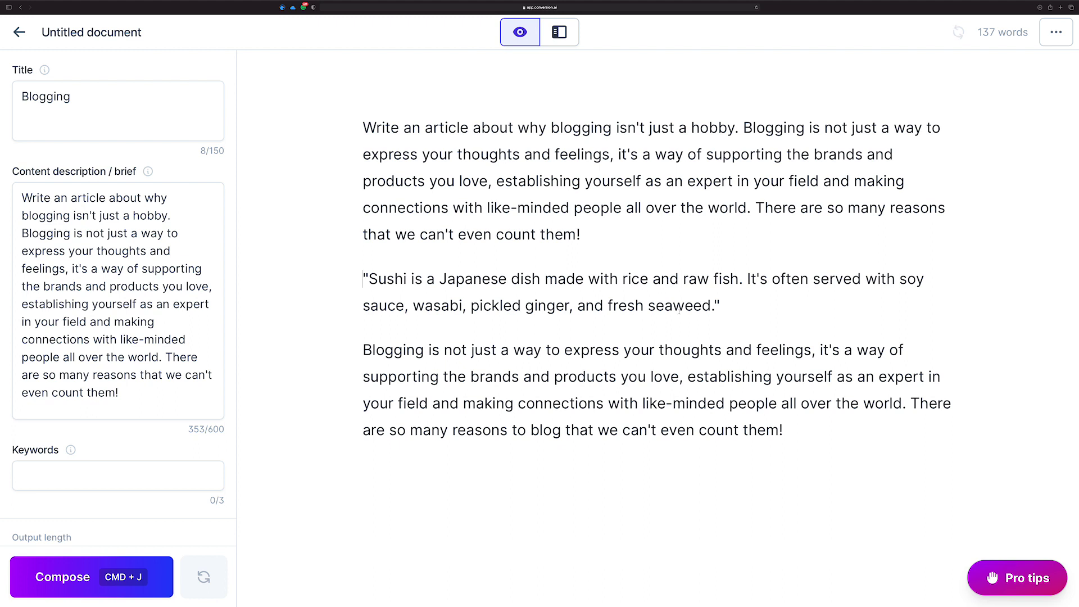
- Add a blank line below the quoted sushi paragraph and compose AI content from there
click(767, 307)
click(805, 425)
click(724, 308)
scroll(559, 260, up, 1)
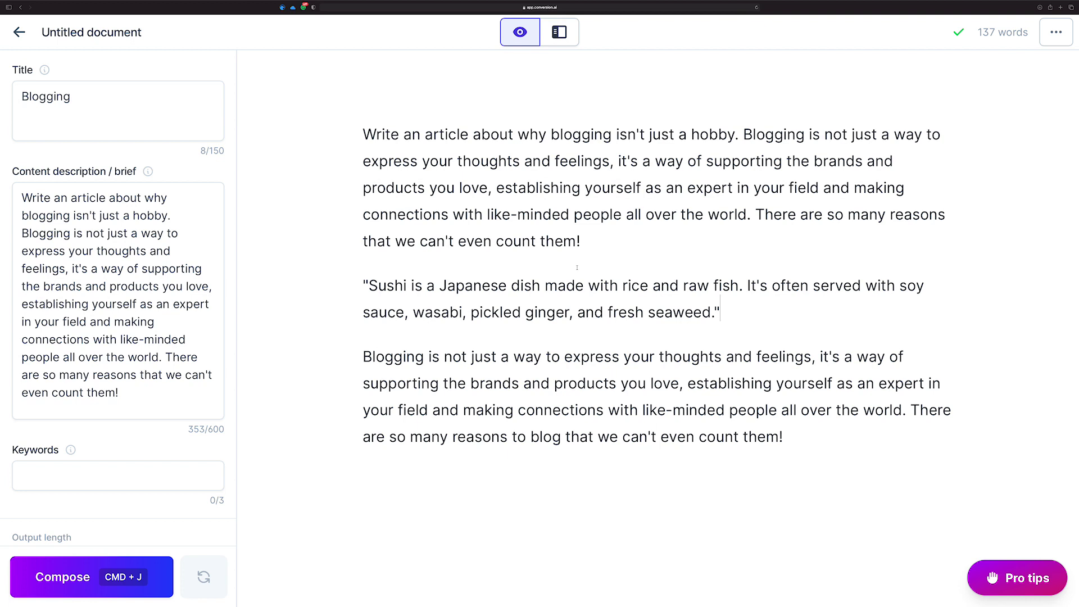
click(620, 242)
click(743, 299)
key(Return)
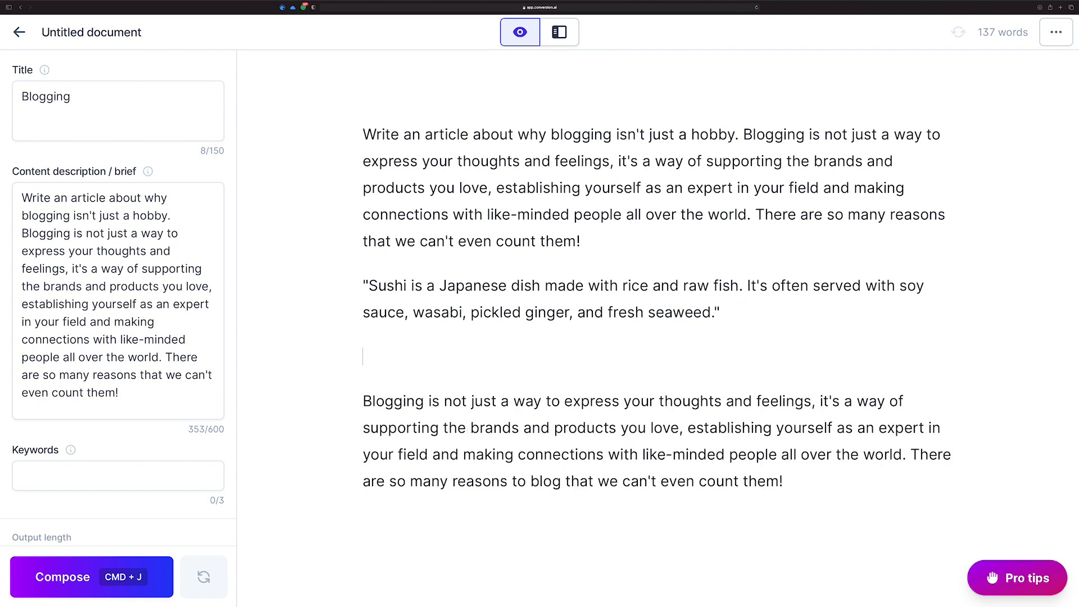
scroll(774, 254, down, 1)
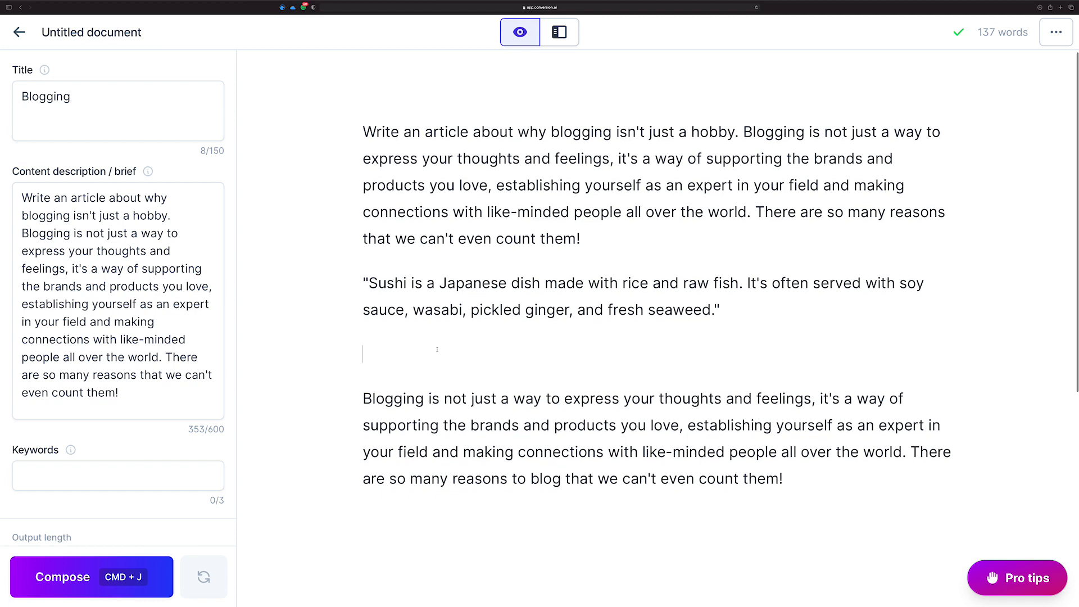
drag(436, 349, 338, 77)
click(400, 352)
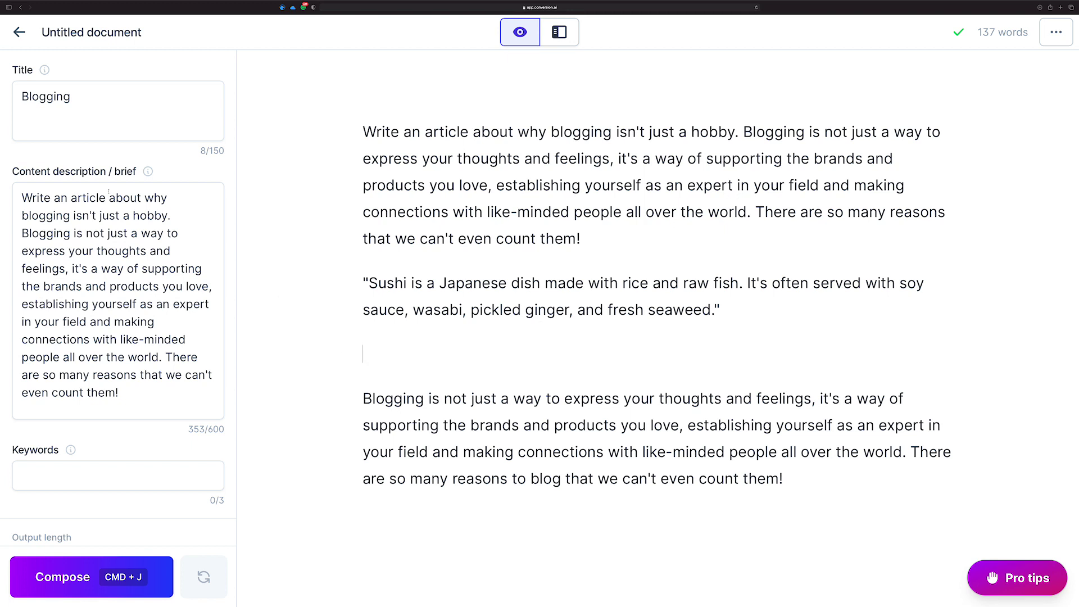
key(super+j)
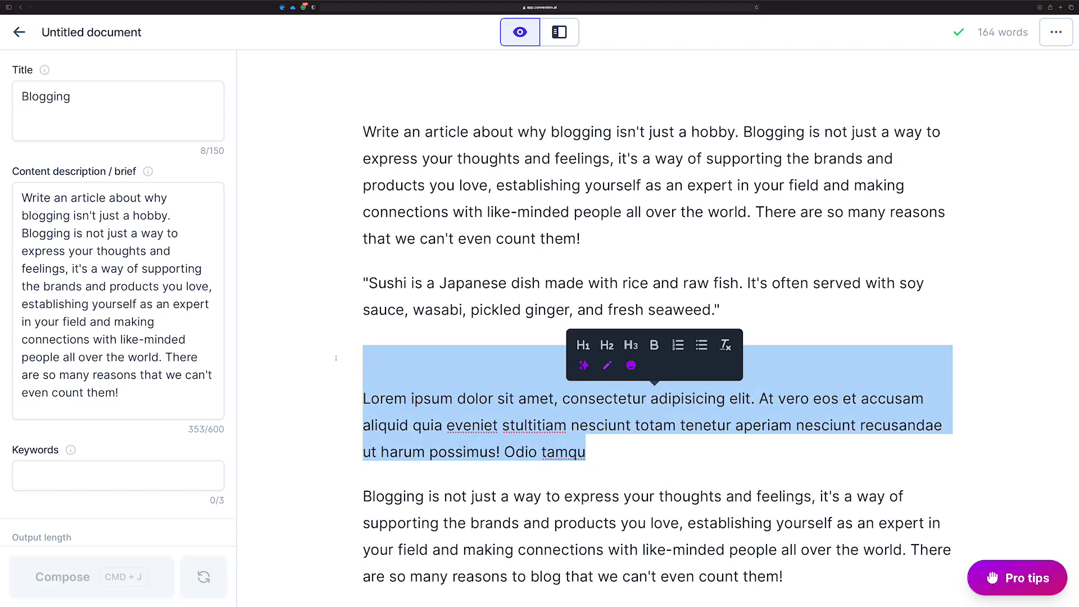
- Delete the generated Lorem ipsum text, compose new AI content in its place, and review the output
key(BackSpace)
key(super+j)
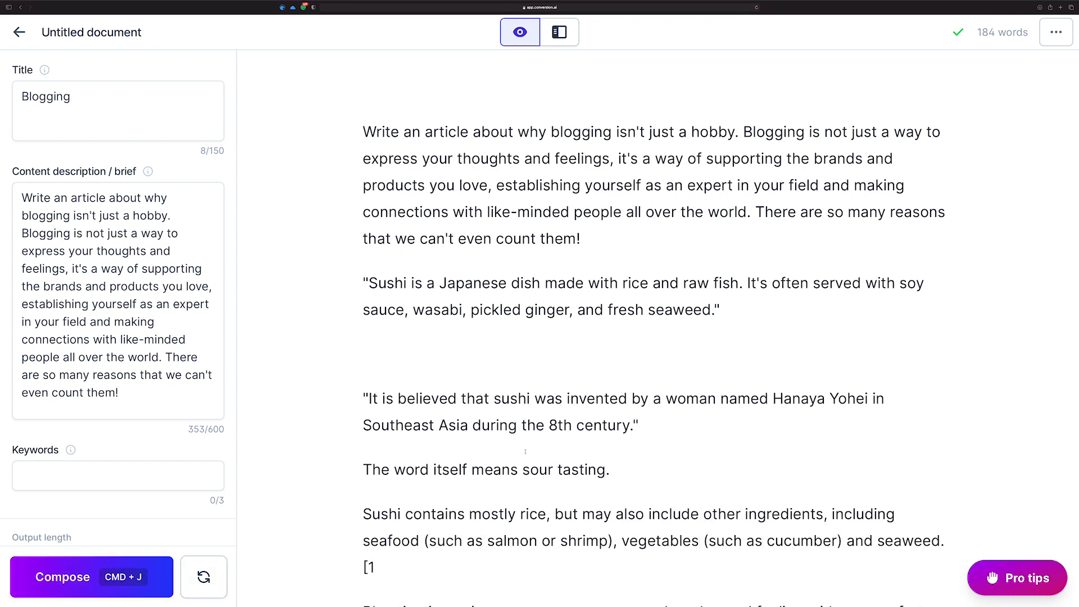
scroll(490, 431, down, 4)
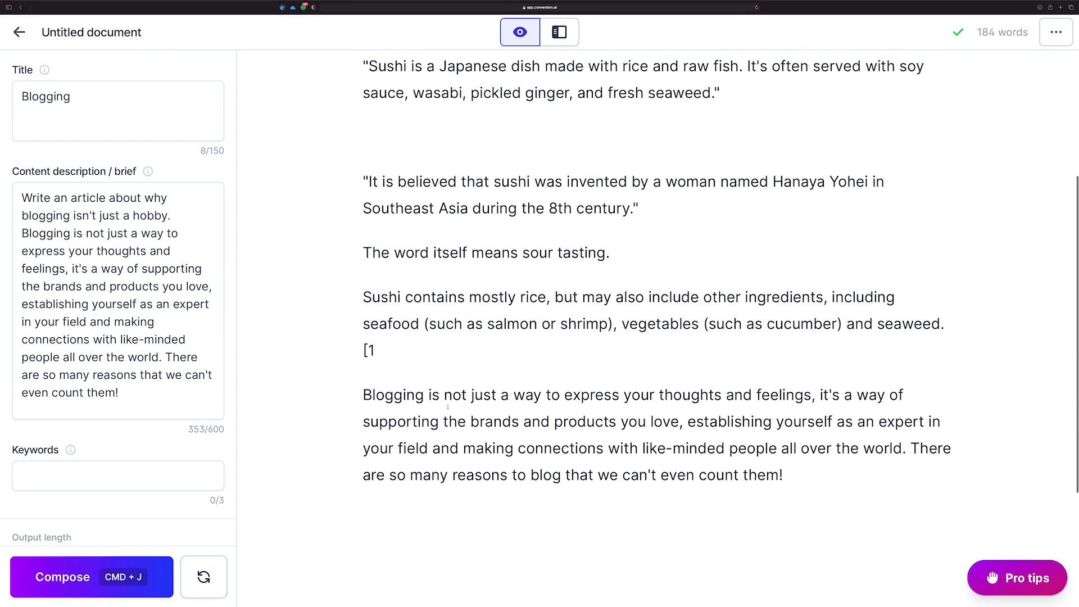
scroll(491, 432, up, 3)
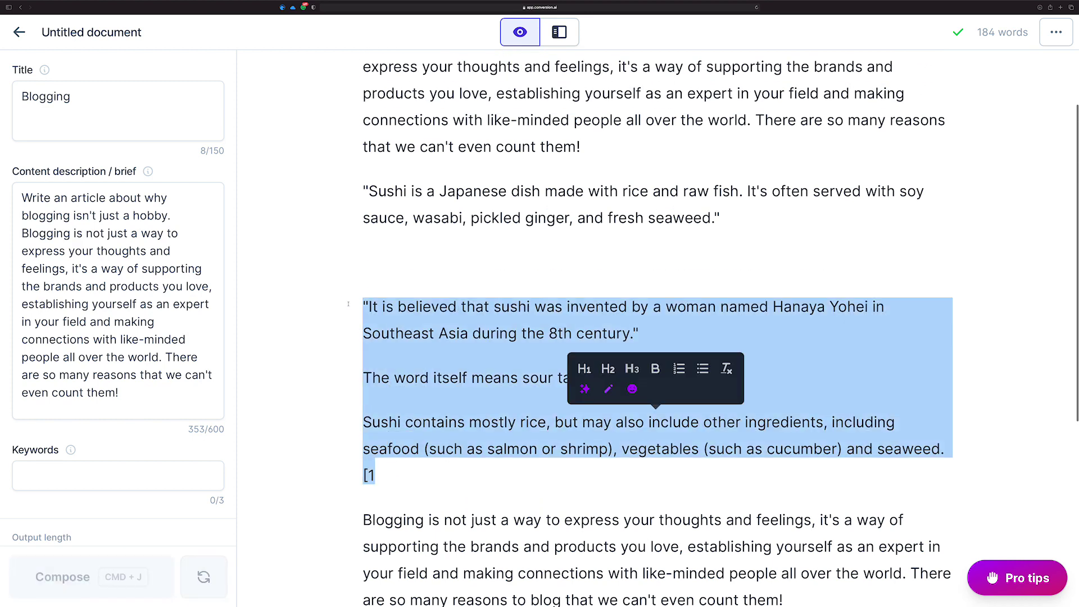
- Replace the generated text about sushi's origin and ingredients with a "***" separator line below the quoted sushi paragraph
key(BackSpace)
key(BackSpace)
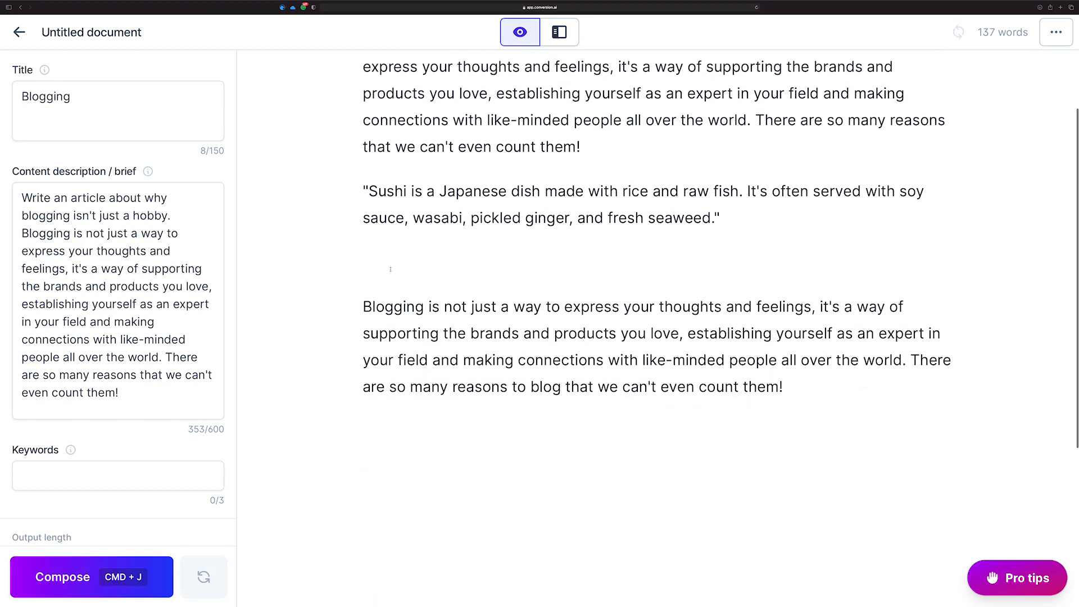
text(***)
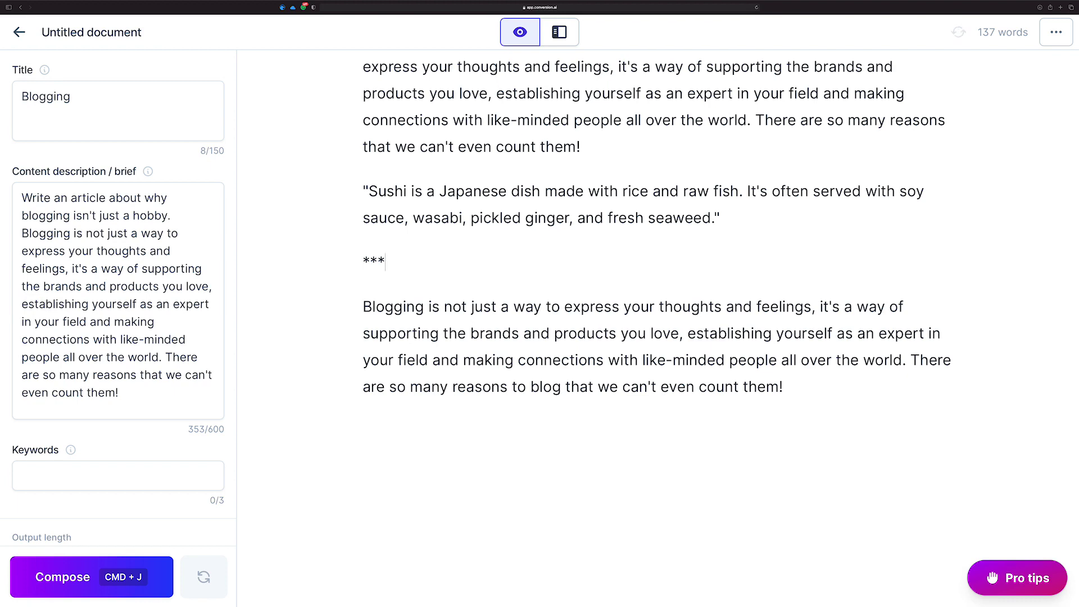
- Compose AI content from a new line below the "***" separator and review the output
key(Return)
key(super+j)
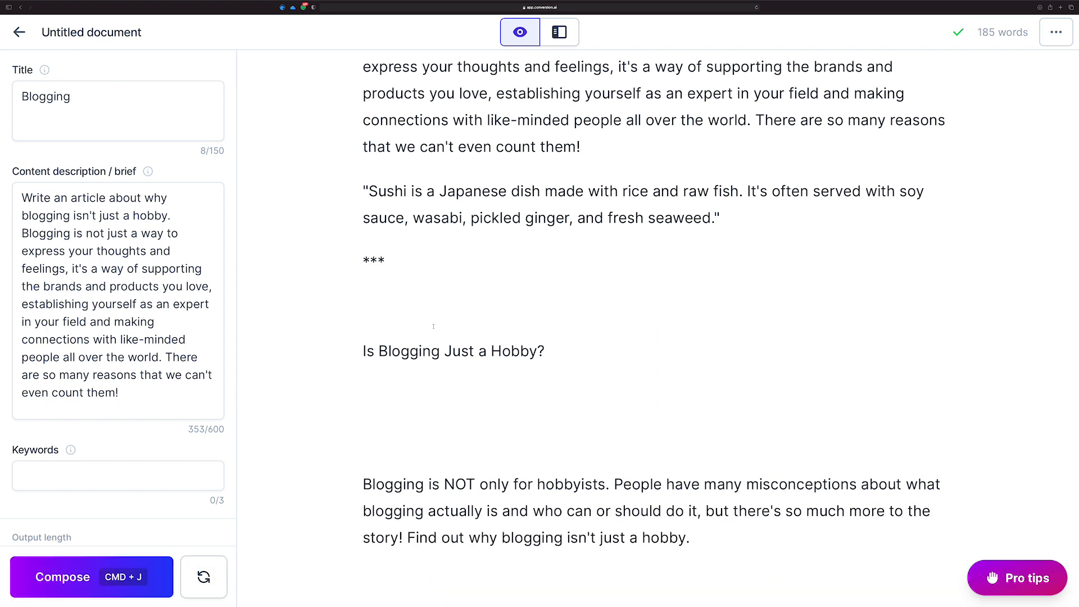
scroll(507, 357, up, 1)
scroll(506, 357, down, 3)
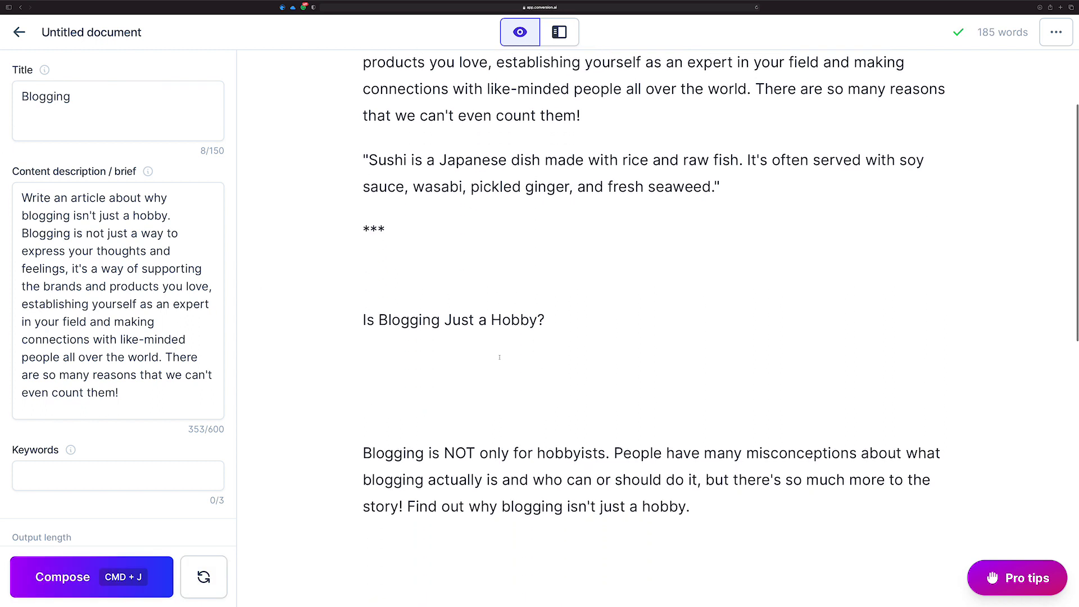
scroll(506, 358, up, 2)
scroll(509, 353, down, 2)
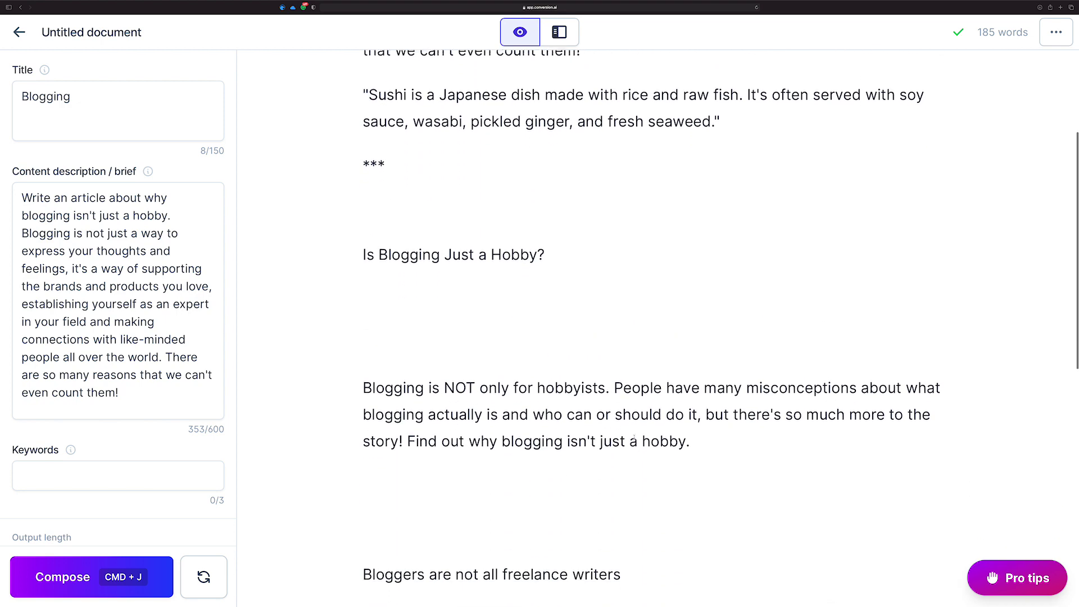
- Delete the "***" separator, the "Is Blogging Just a Hobby?" line, the hobbyists paragraph and the surplus blank lines around the remaining generated text
scroll(500, 482, up, 1)
drag(503, 486, 349, 165)
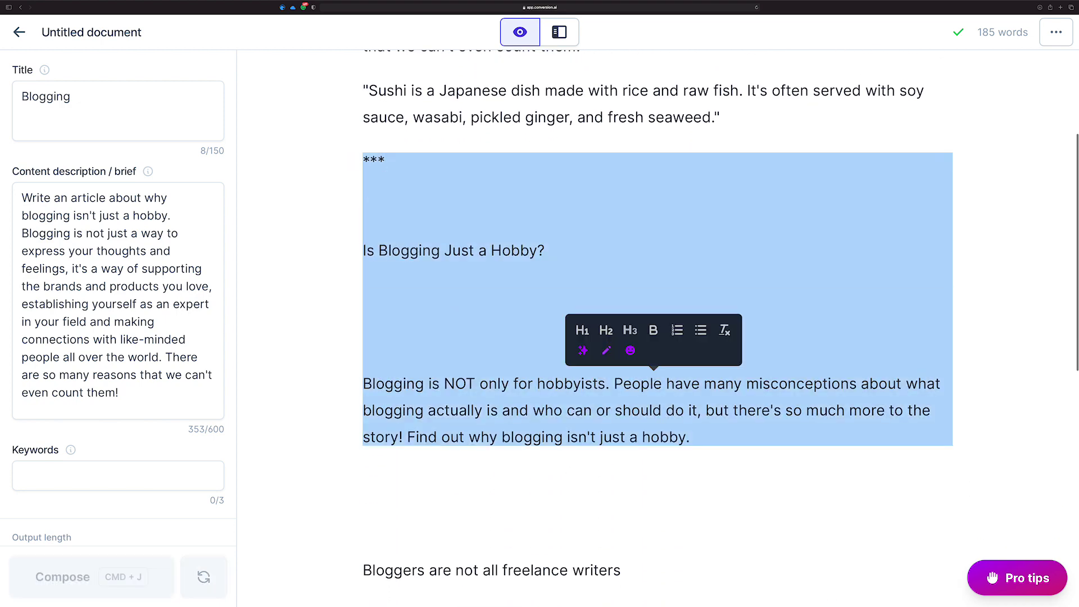
key(BackSpace)
key(Delete)
click(409, 230)
key(BackSpace)
key(BackSpace)
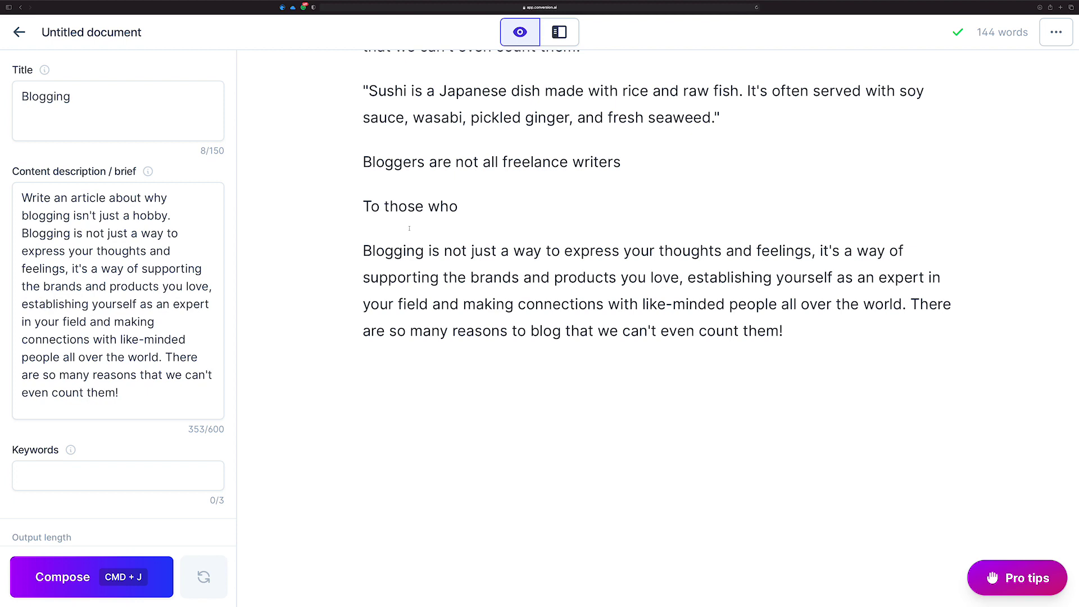
scroll(410, 228, up, 4)
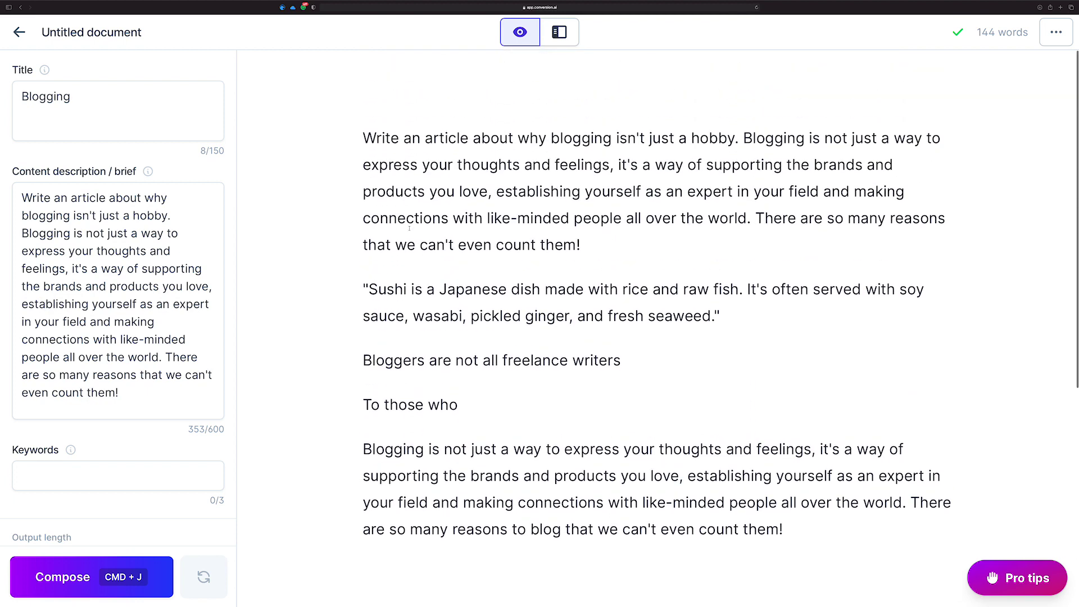